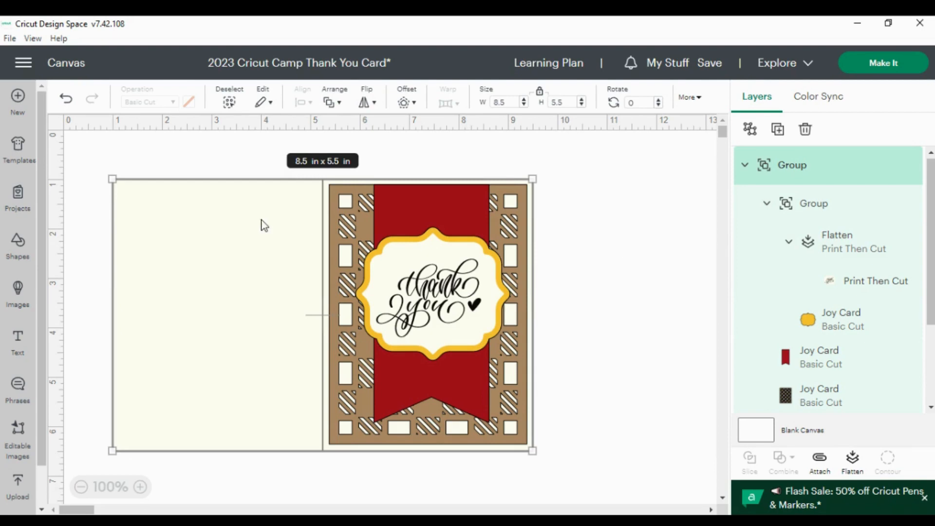
Move the existing card aside and add the uploaded Joy Card image found by searching uploaded images for 'cards'
drag(263, 226, 864, 374)
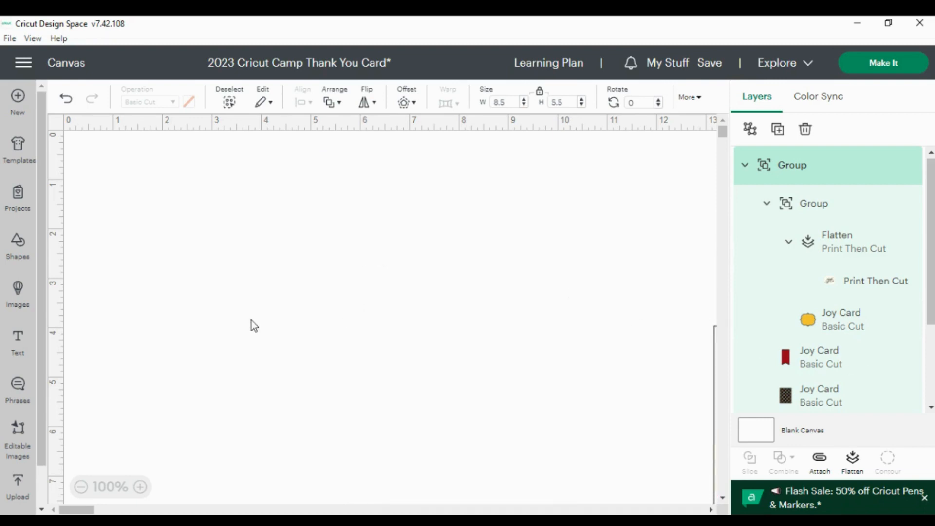
click(16, 296)
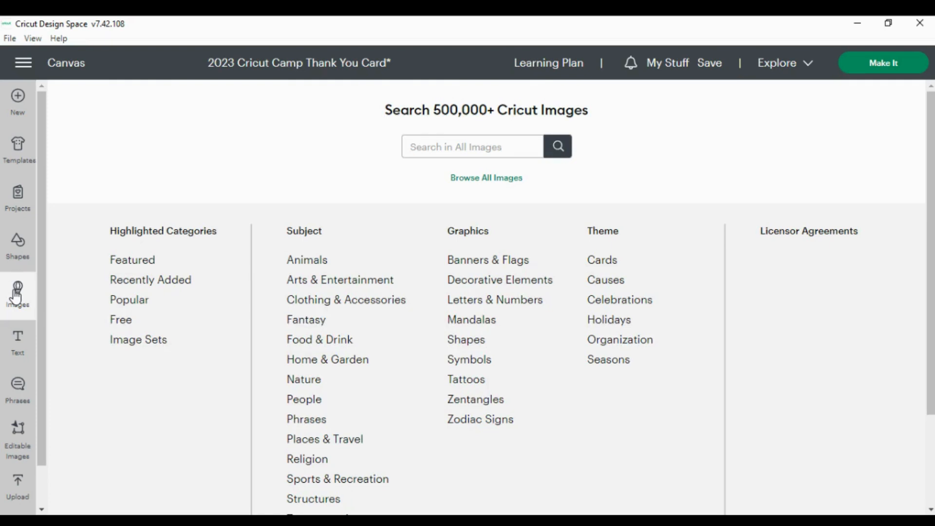
click(478, 184)
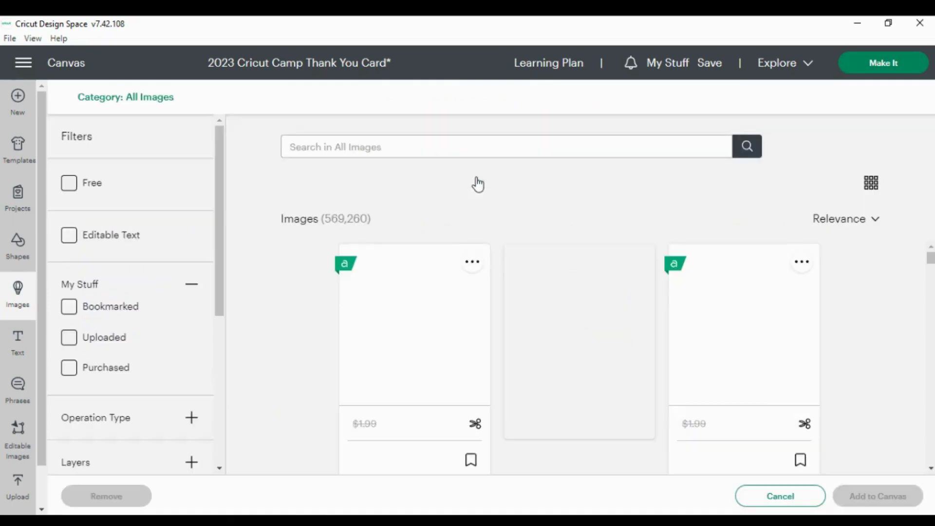
click(70, 338)
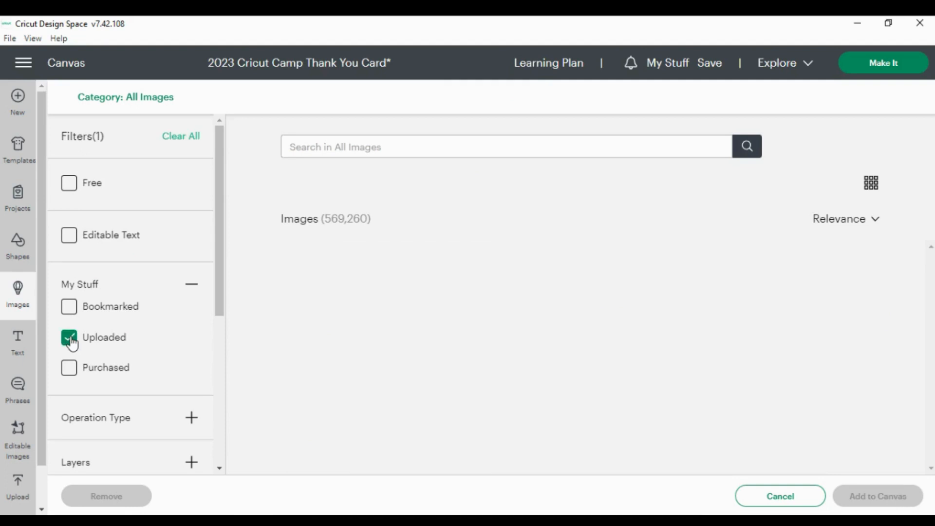
click(340, 142)
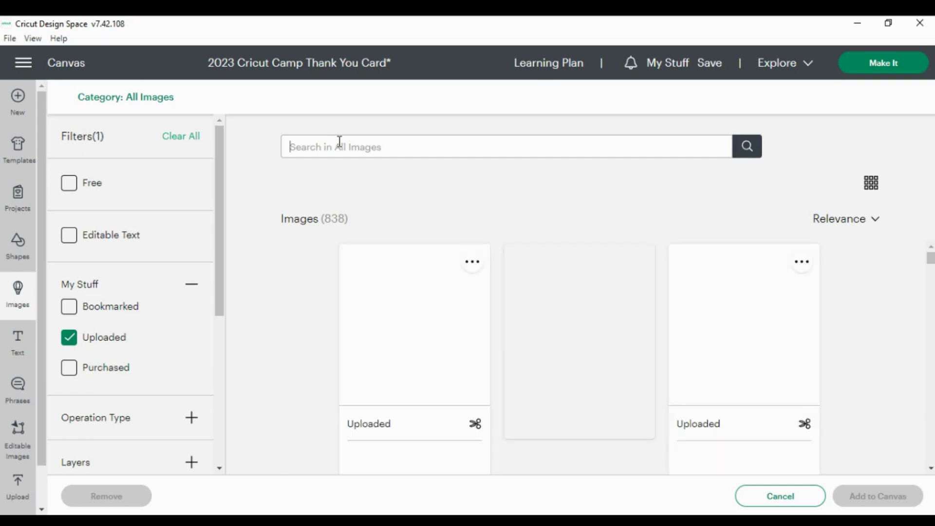
text(d)
text(ards)
key(Return)
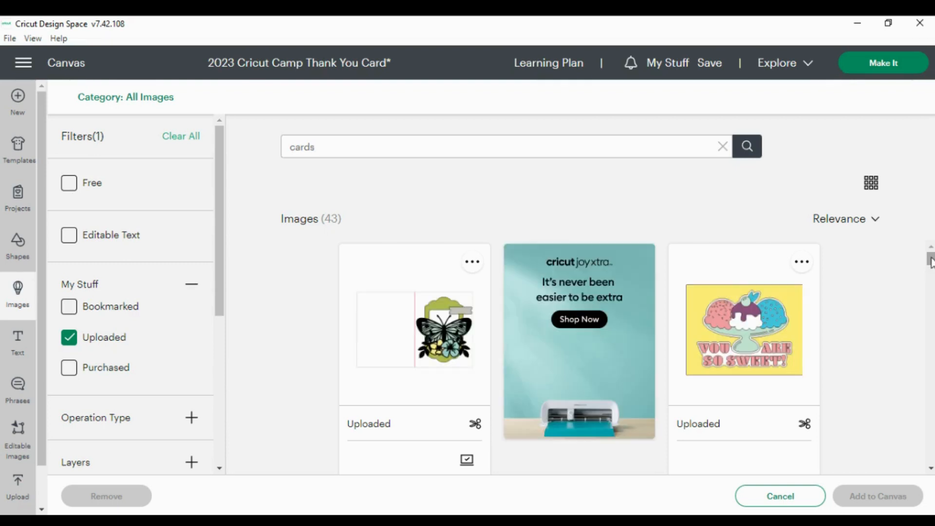
drag(930, 262, 930, 311)
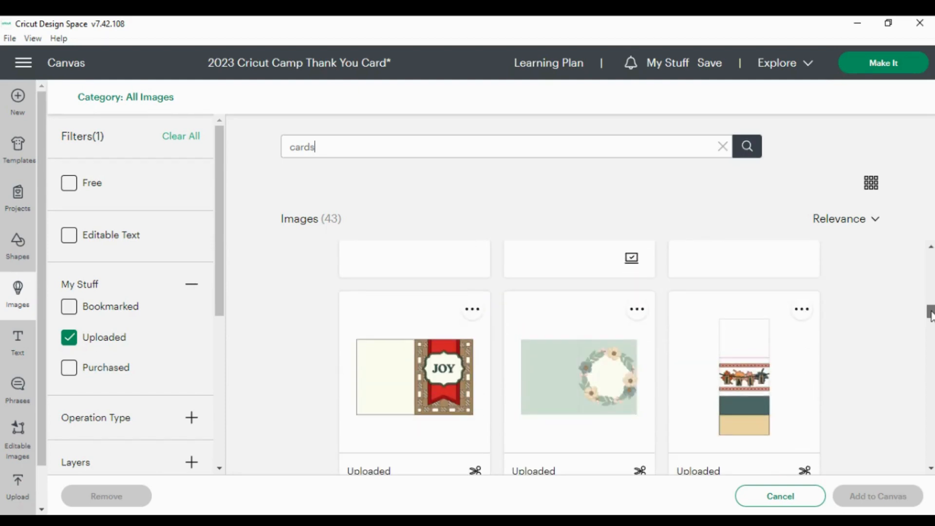
click(399, 383)
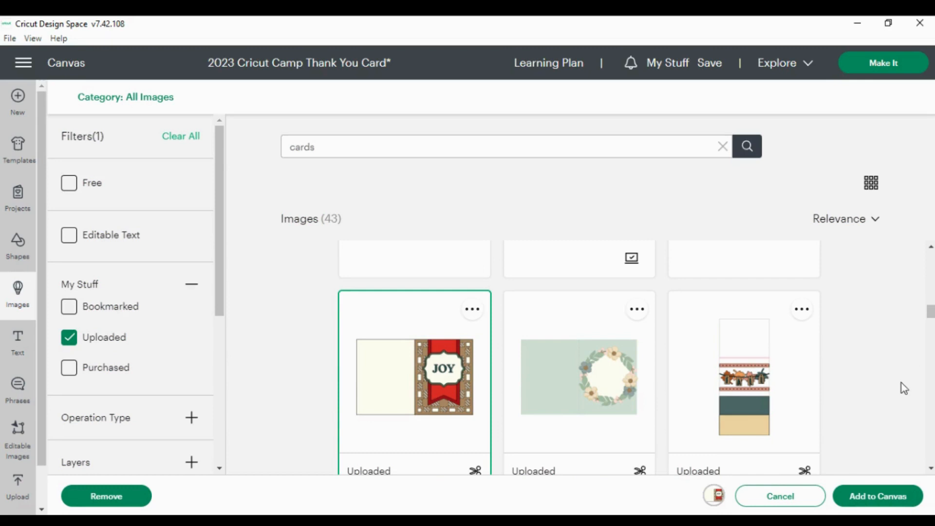
click(858, 500)
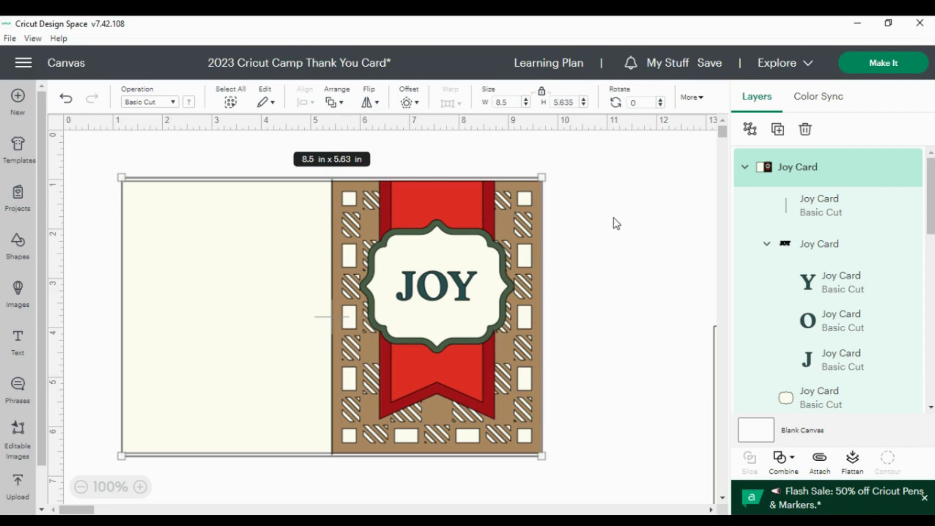
Ungroup the Joy Card and delete its JOY lettering and the bright red banner layer
click(751, 130)
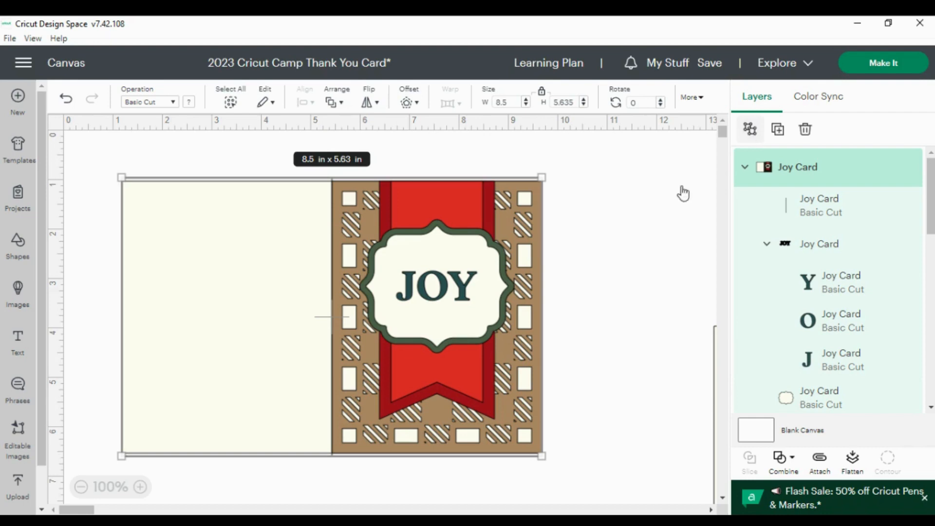
click(635, 216)
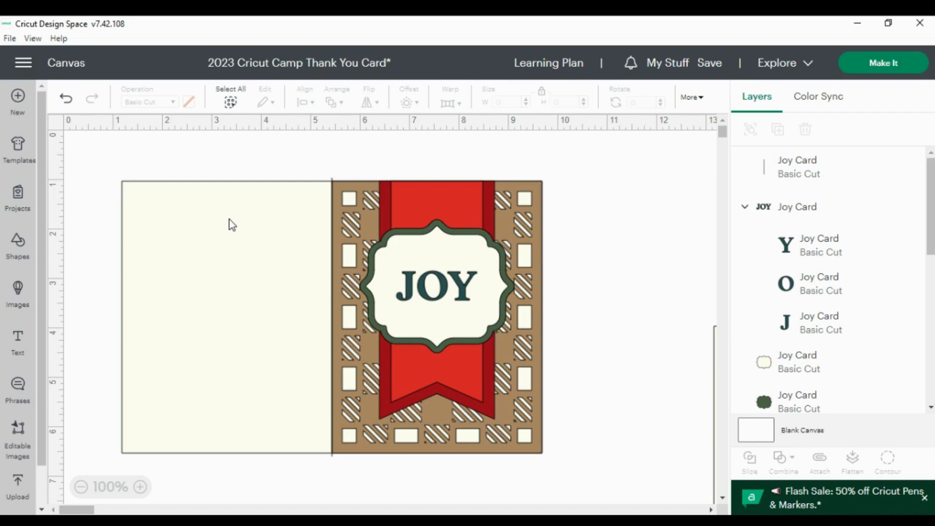
click(465, 287)
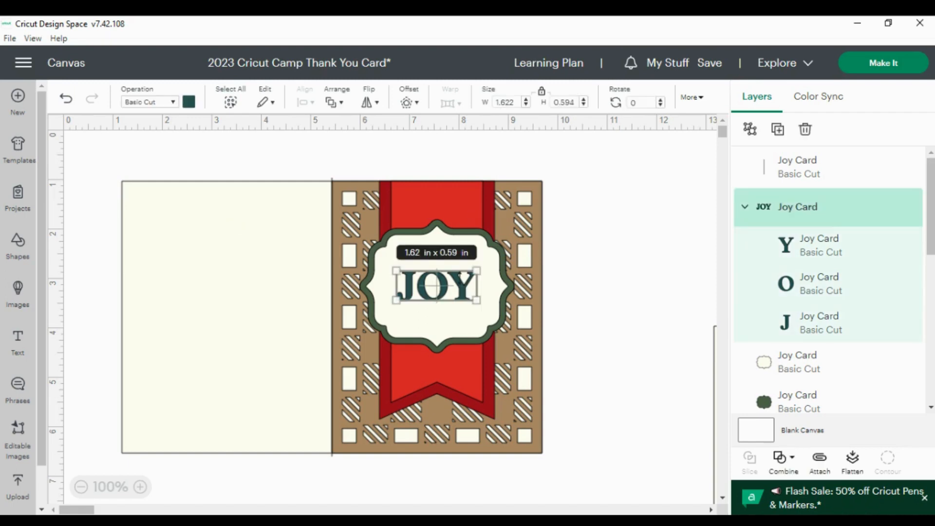
key(Delete)
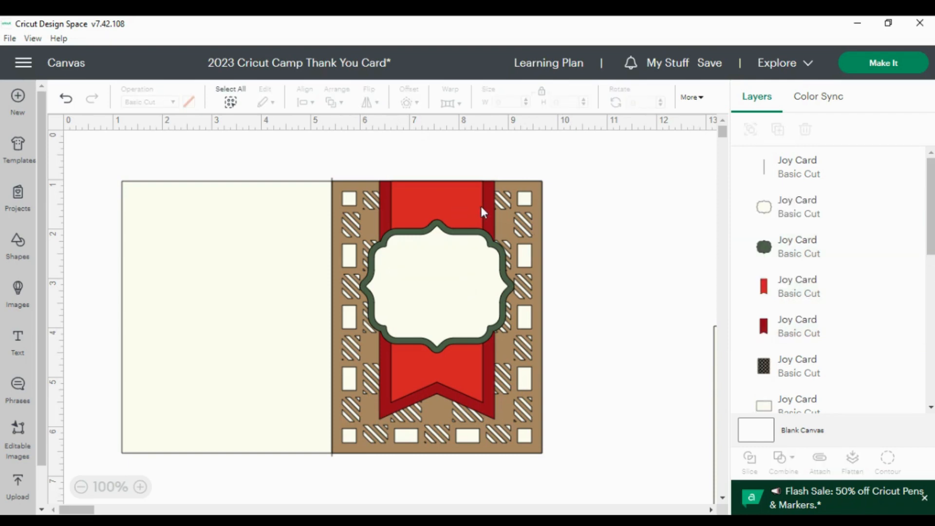
click(459, 208)
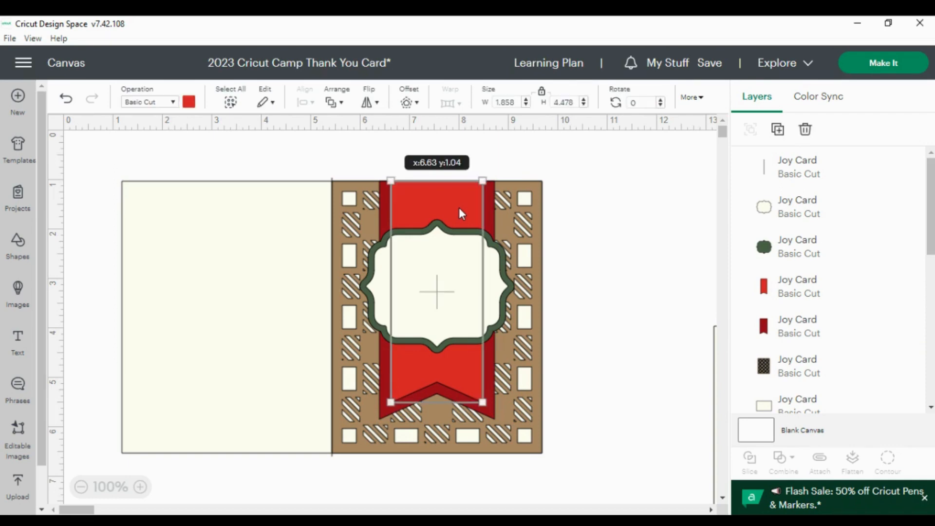
key(Delete)
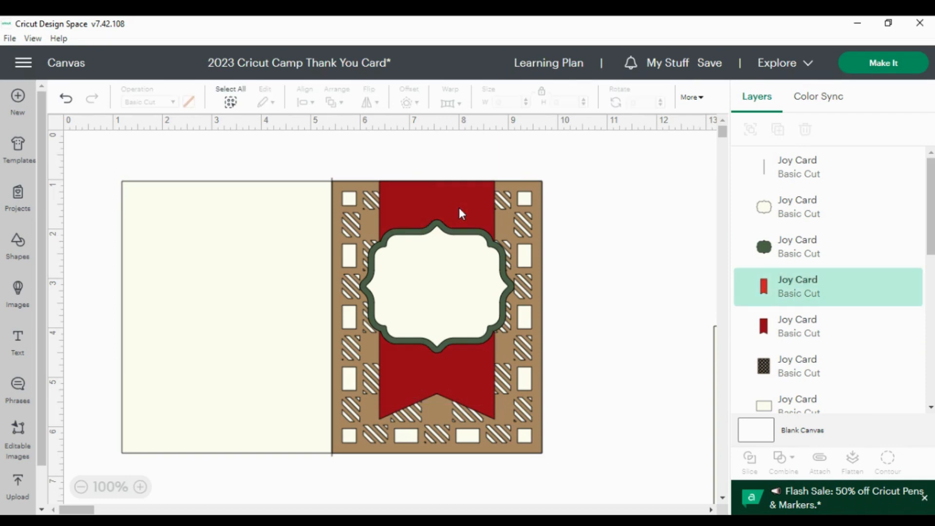
Unlock the proportions and resize the patterned brown panel to 4 in wide by 5.25 in high
click(539, 223)
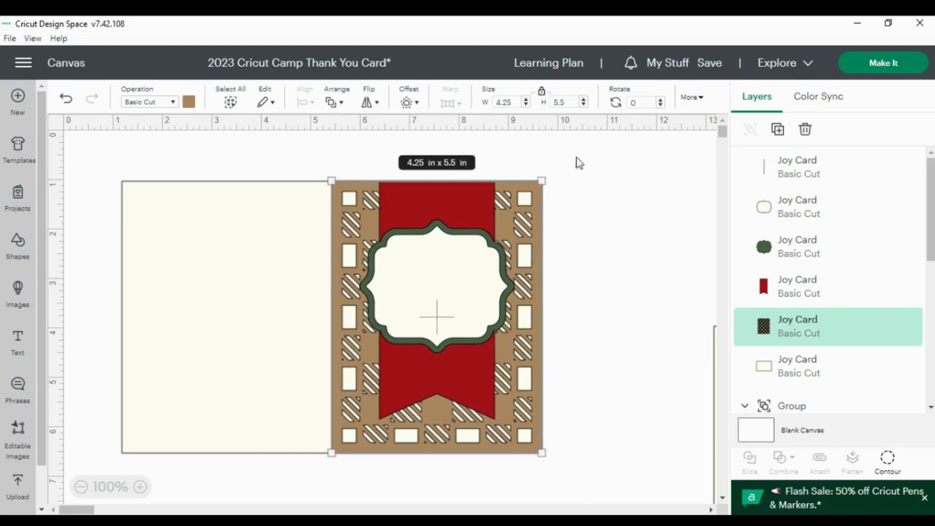
click(541, 92)
click(517, 105)
key(BackSpace)
key(BackSpace)
key(Tab)
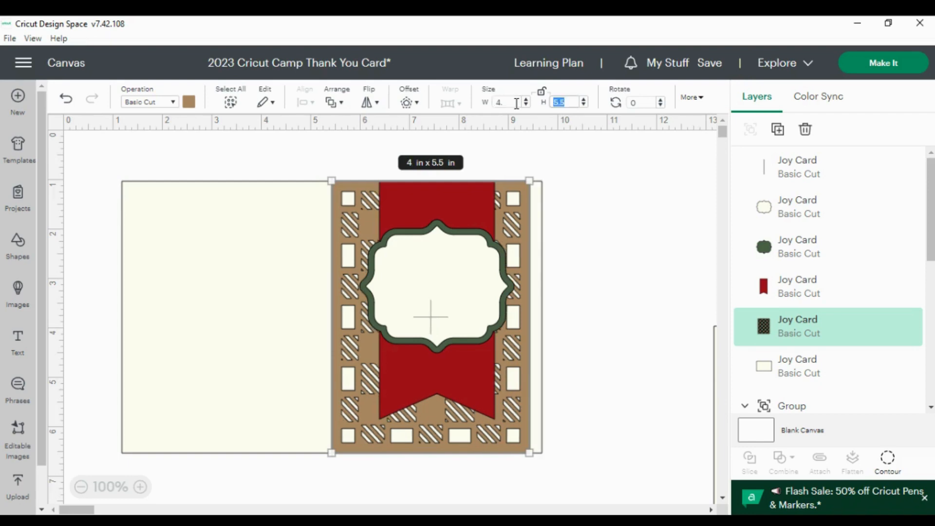
text(5.25)
key(Tab)
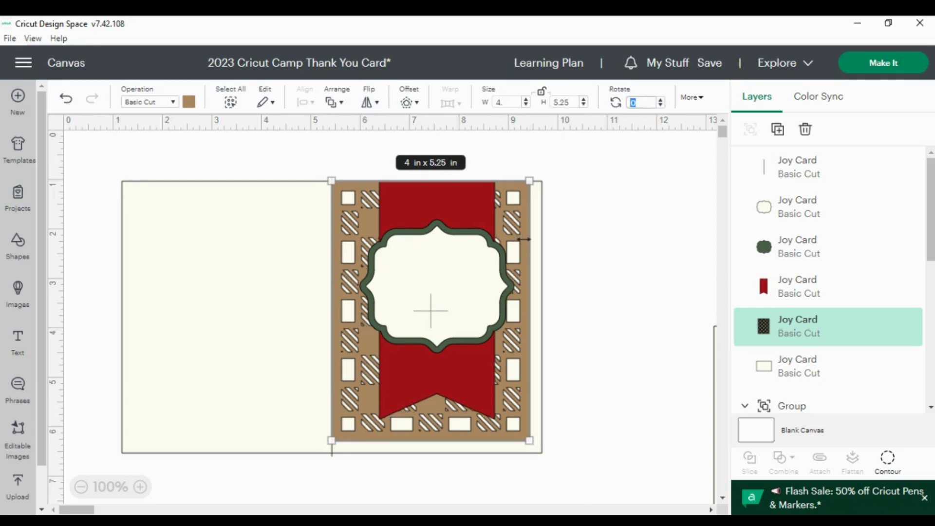
Move the resized patterned panel to centre it on the card front
click(582, 253)
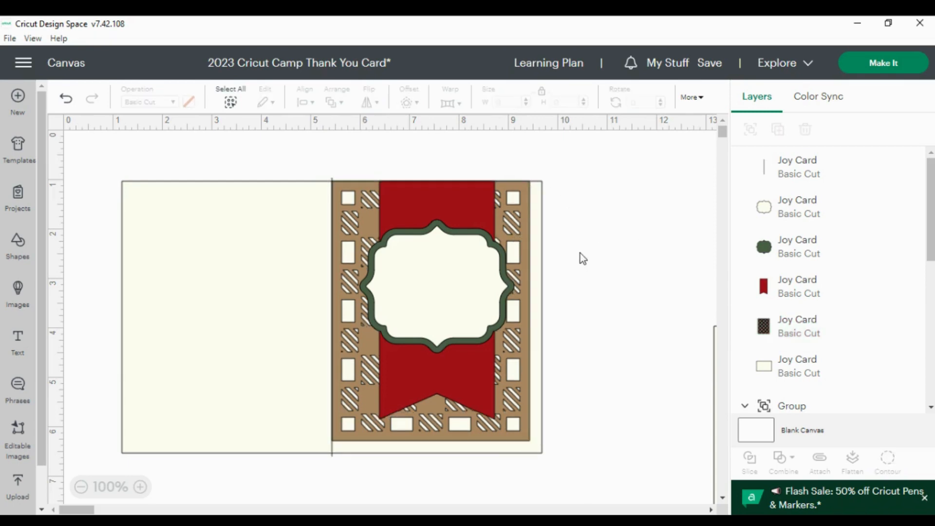
click(522, 274)
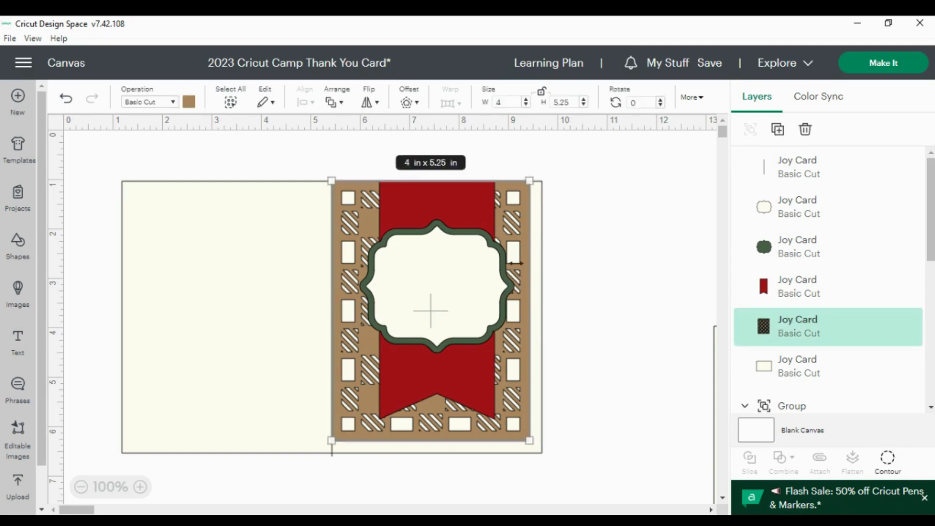
mouse_move(521, 264)
mouse_down()
mouse_move(527, 274)
mouse_move(526, 255)
mouse_up()
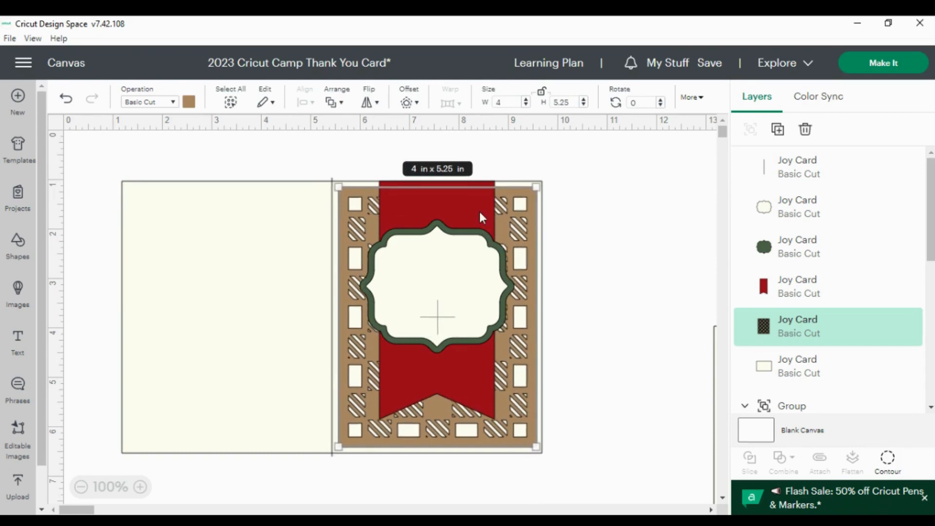
click(640, 196)
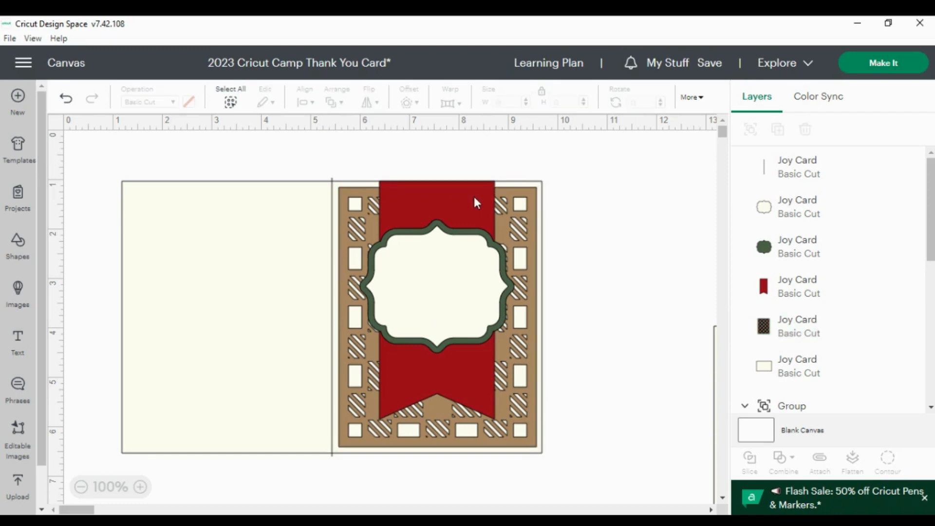
Nudge the dark red banner slightly to centre it on the panel
drag(474, 198, 476, 200)
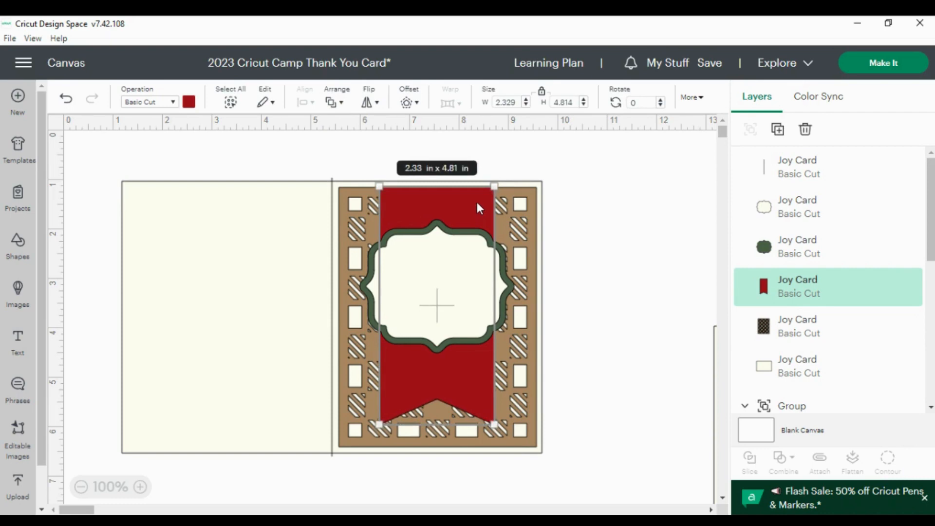
click(623, 197)
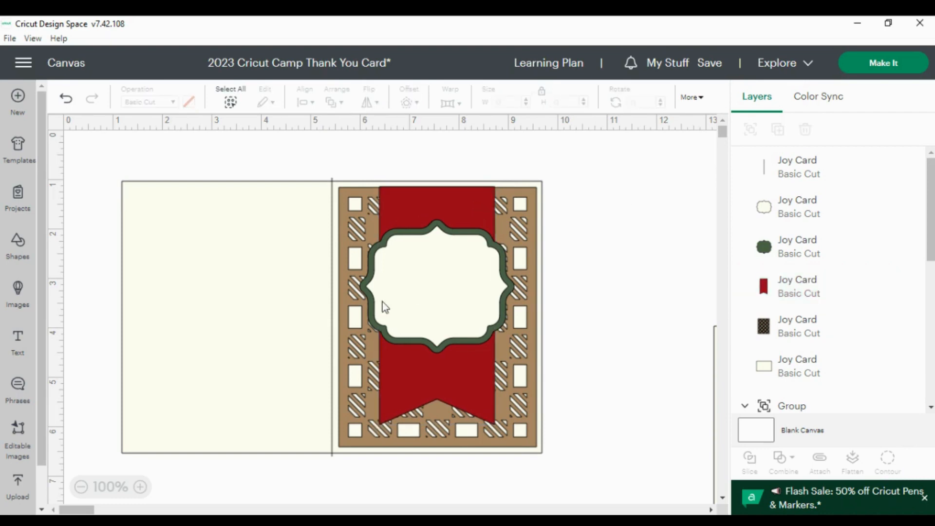
click(452, 304)
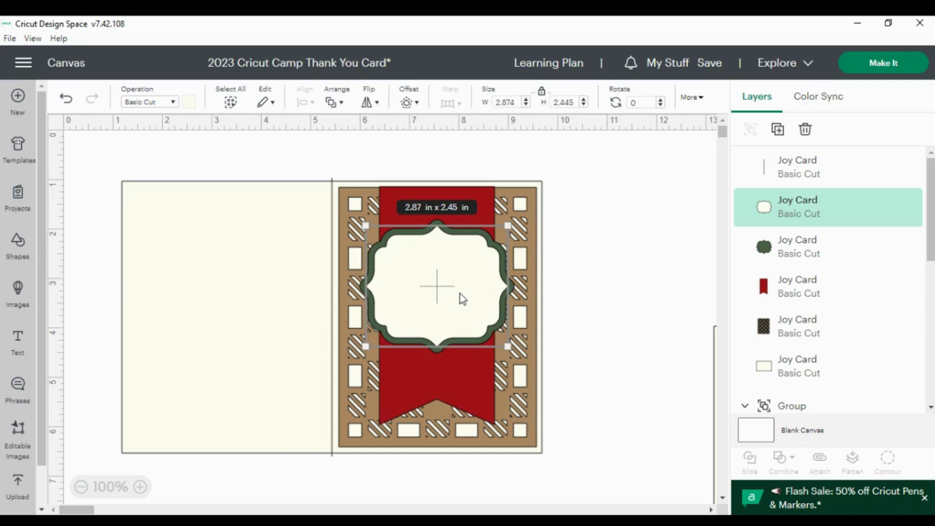
Search all images for 'thank you' and add the script thank-you image with a heart to the canvas
click(18, 291)
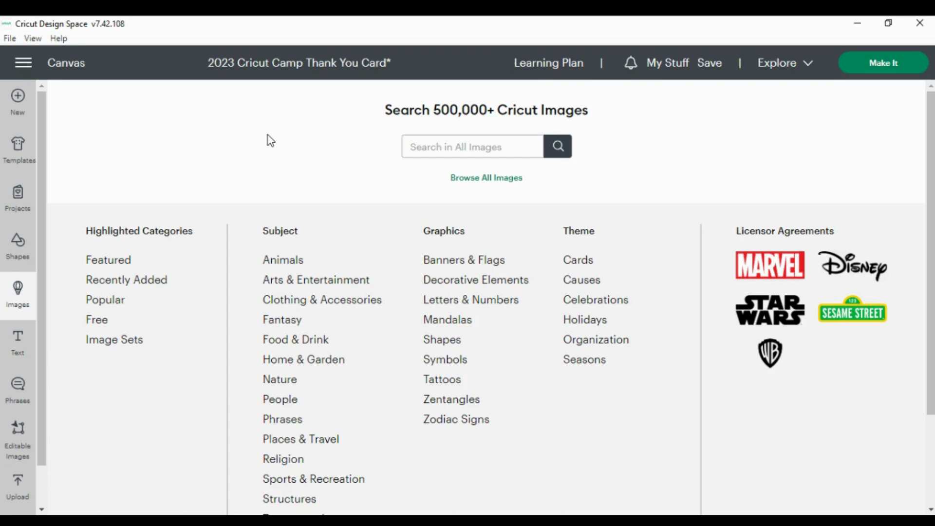
click(472, 184)
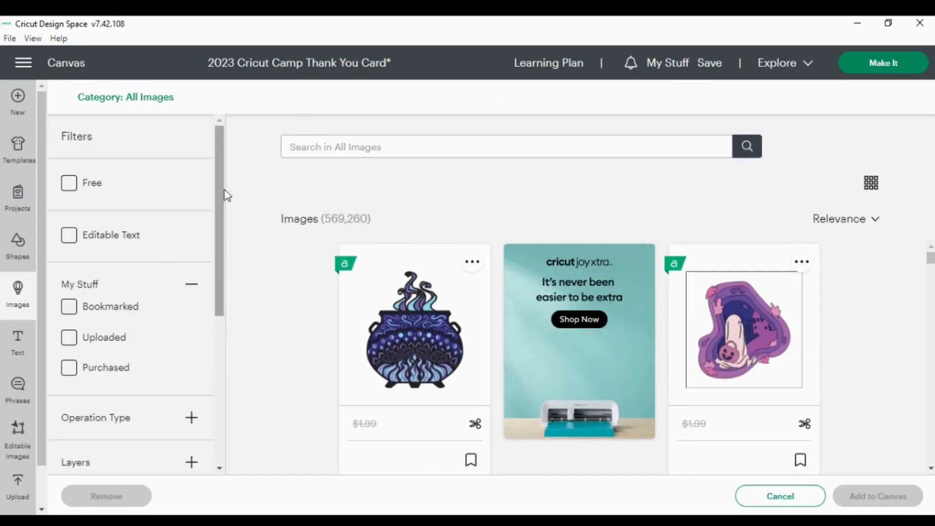
click(344, 145)
text(th)
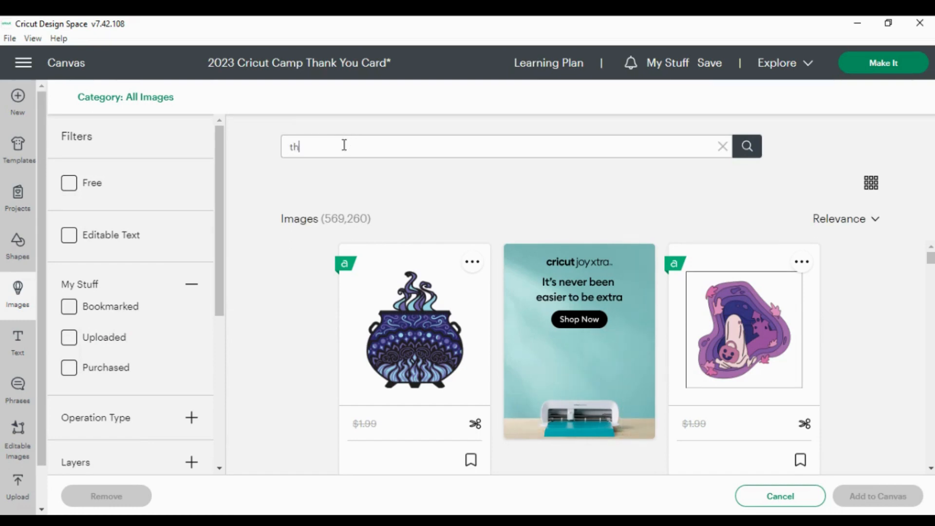
text(ank you)
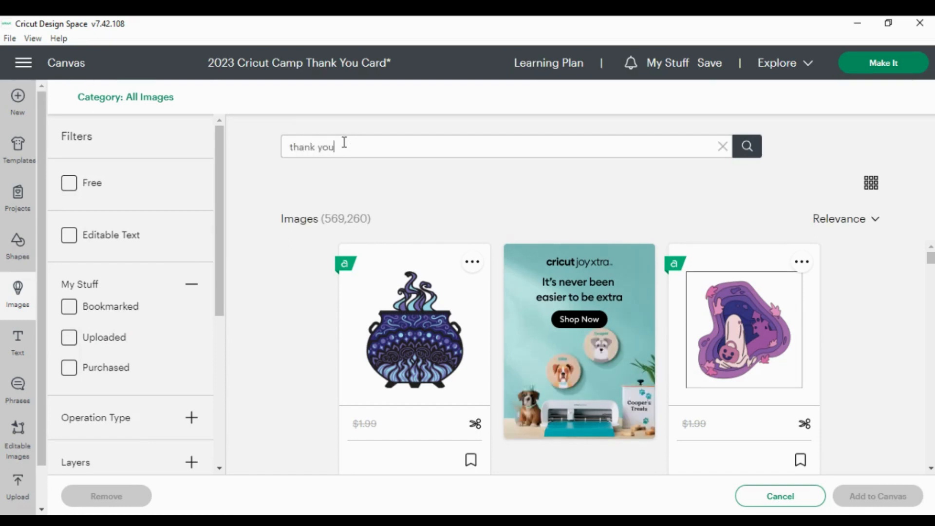
key(Return)
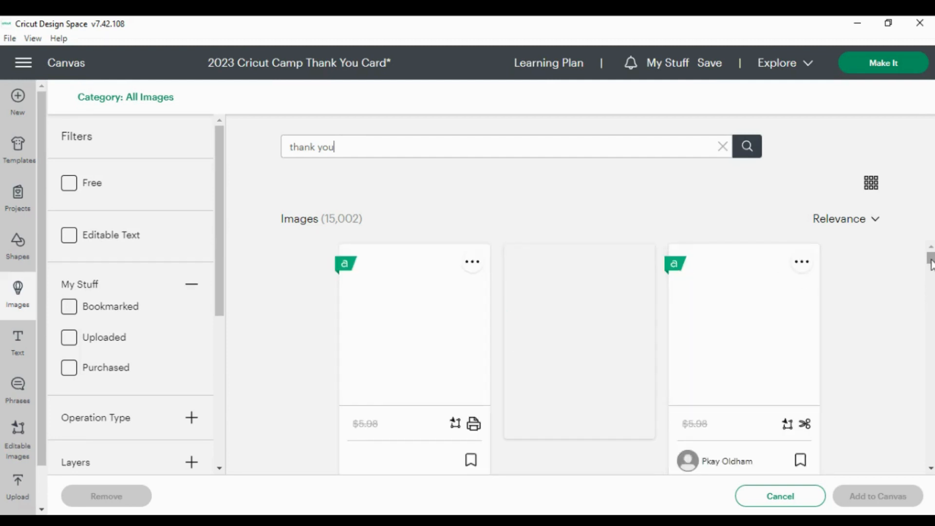
scroll(932, 271, down, 2)
scroll(931, 271, down, 1)
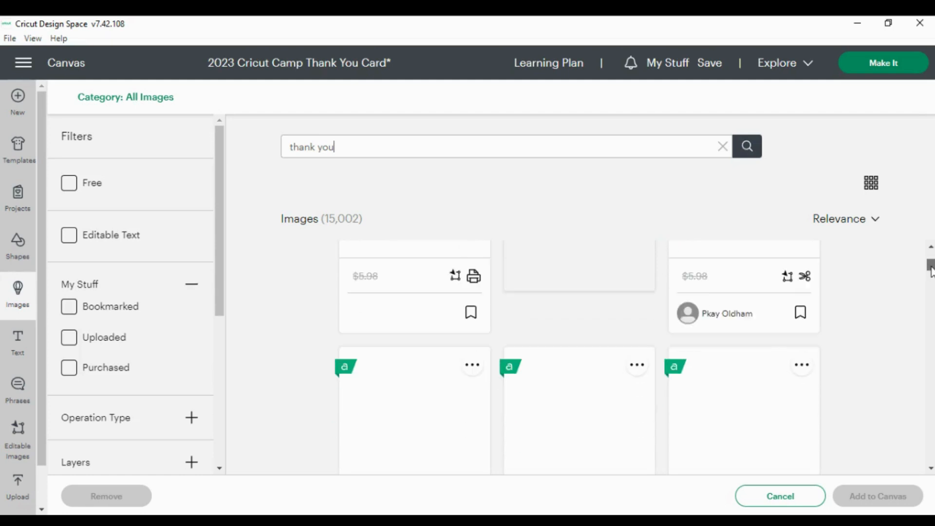
scroll(931, 270, down, 1)
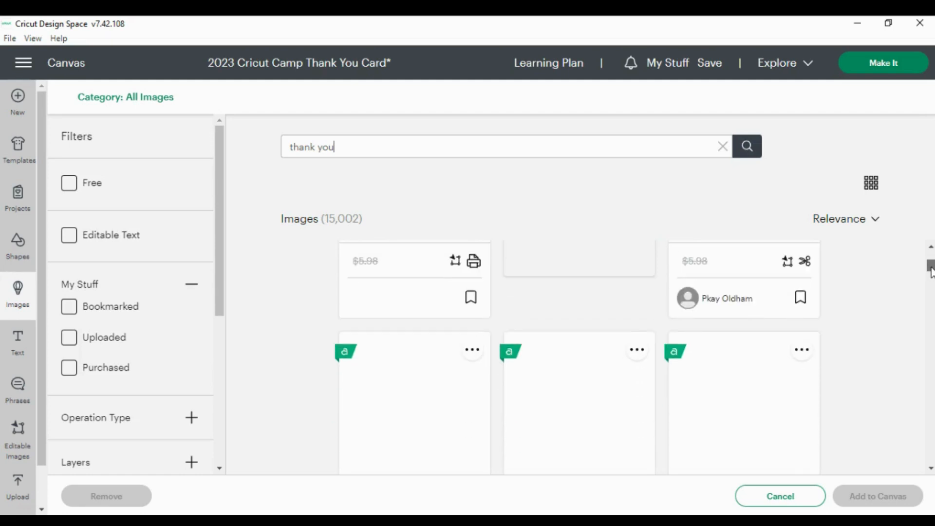
scroll(931, 272, down, 2)
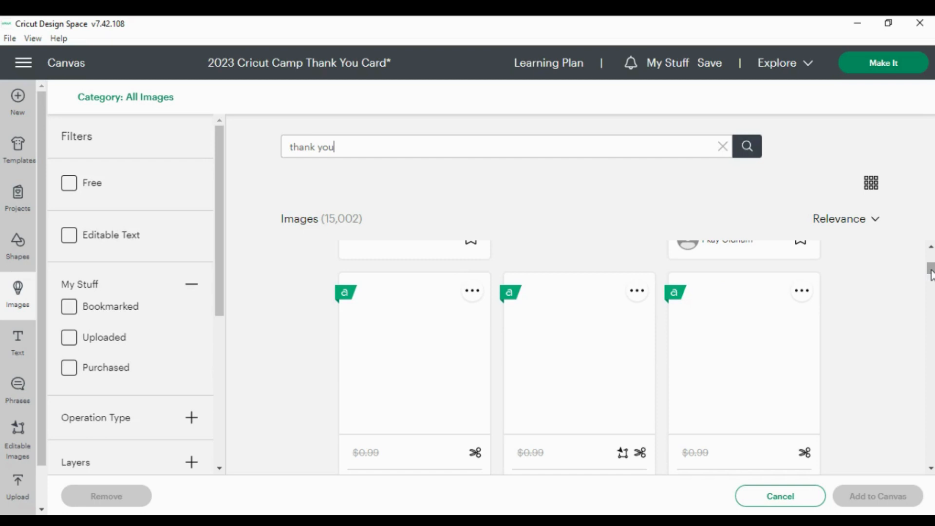
drag(932, 274, 931, 277)
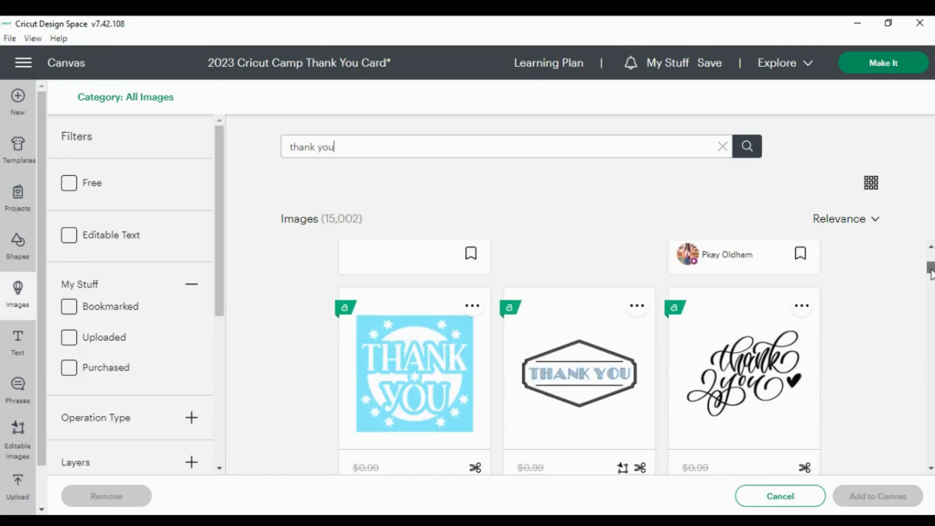
click(753, 372)
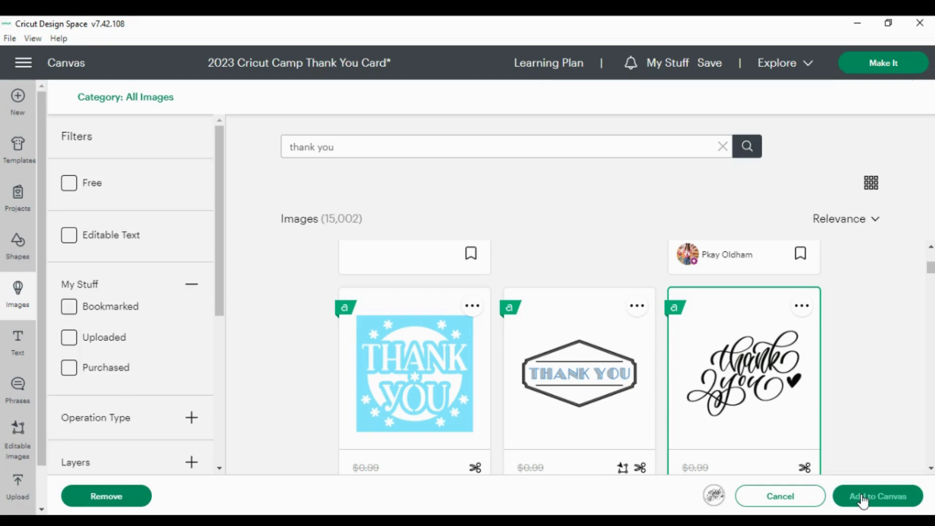
click(863, 500)
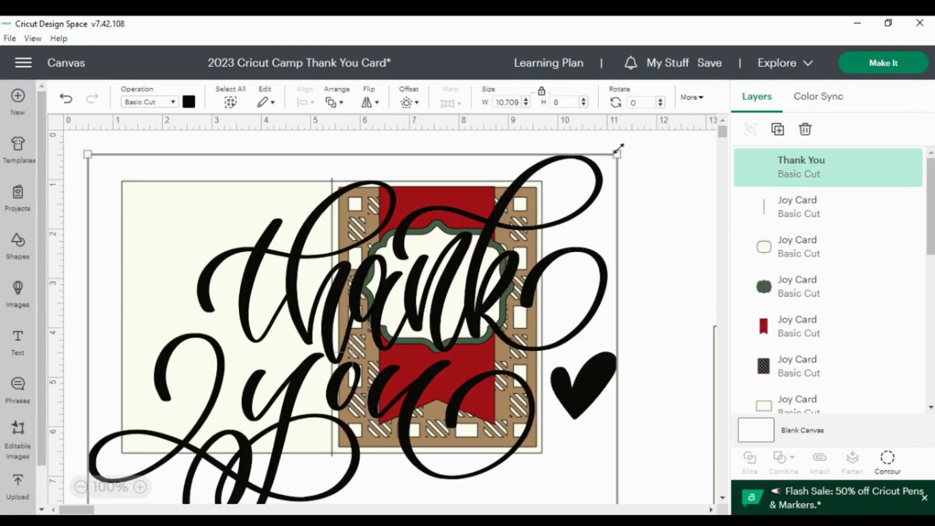
Shrink the thank-you image to about 3.2 x 2.4 in and move it onto the label frame
drag(618, 154, 249, 457)
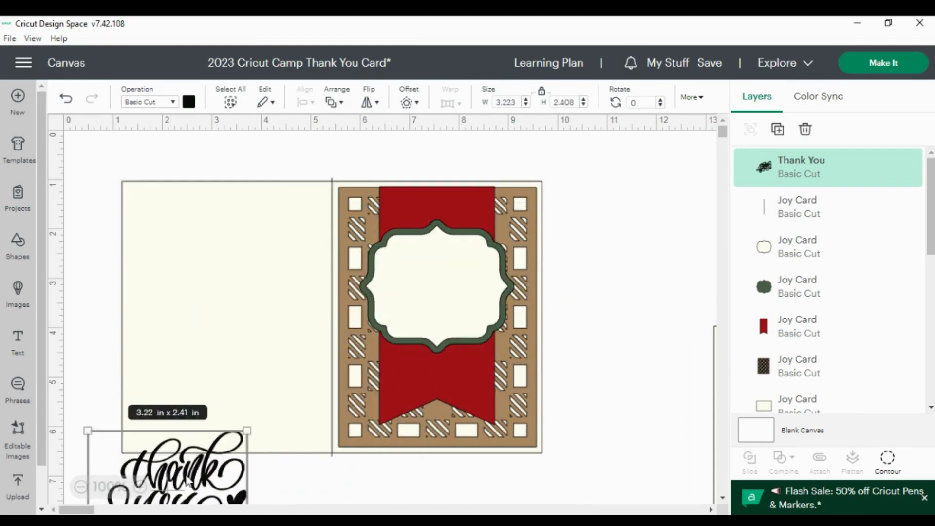
drag(187, 480, 454, 285)
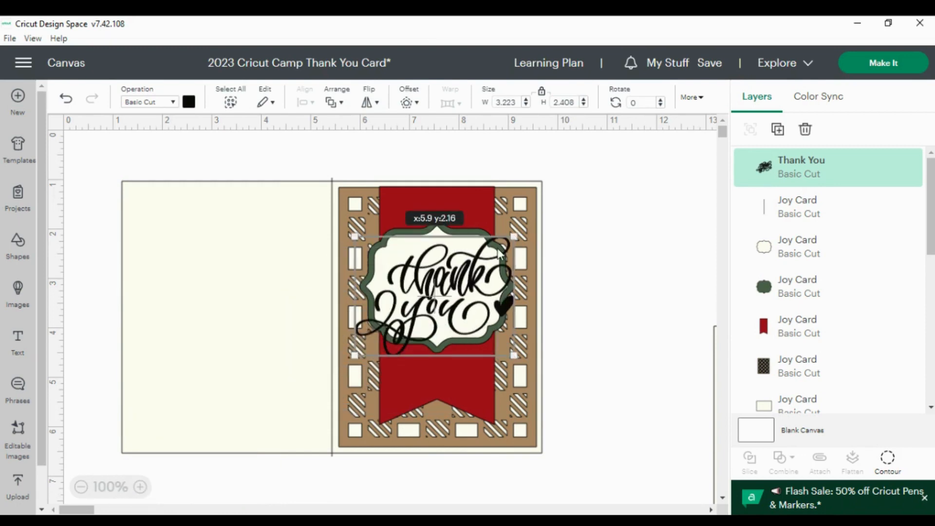
Shrink the thank-you image further to about 2.2 x 1.65 in and centre it inside the cream label
drag(511, 232, 470, 270)
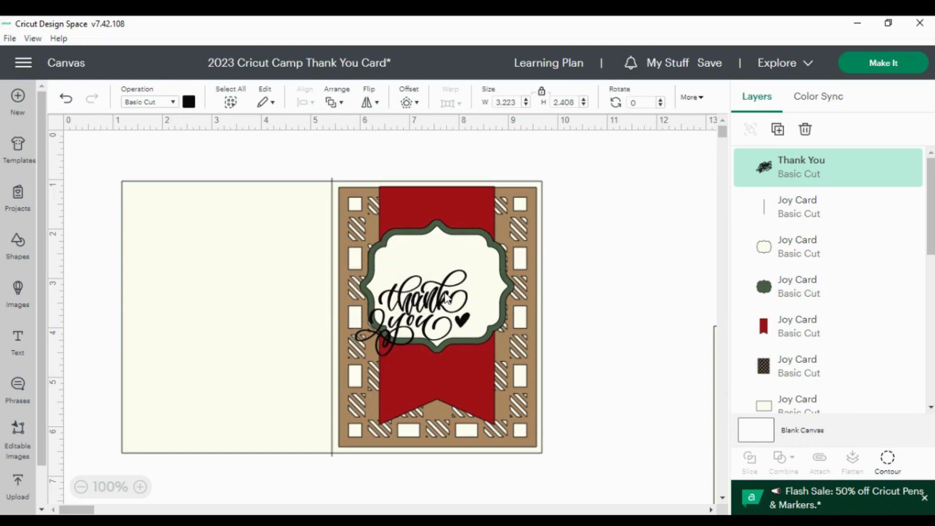
drag(436, 302, 458, 278)
drag(492, 247, 490, 250)
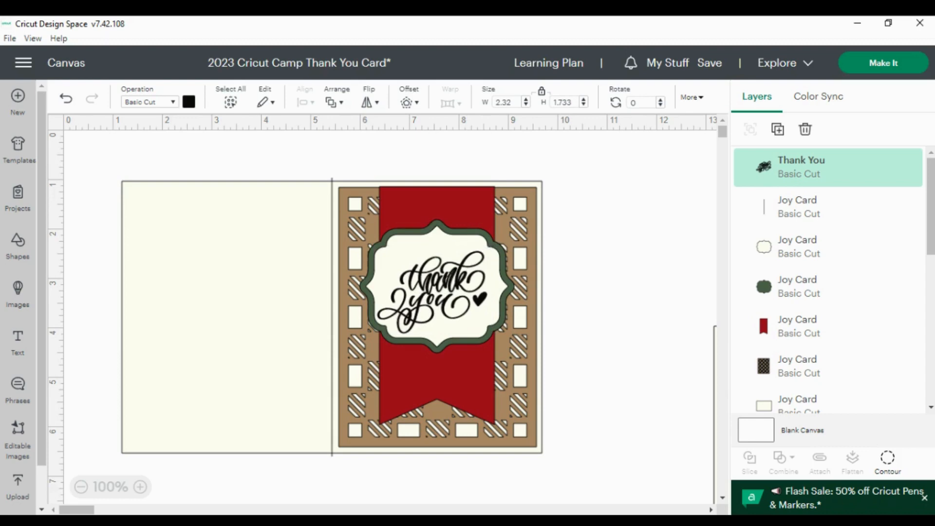
drag(441, 295, 445, 291)
click(619, 224)
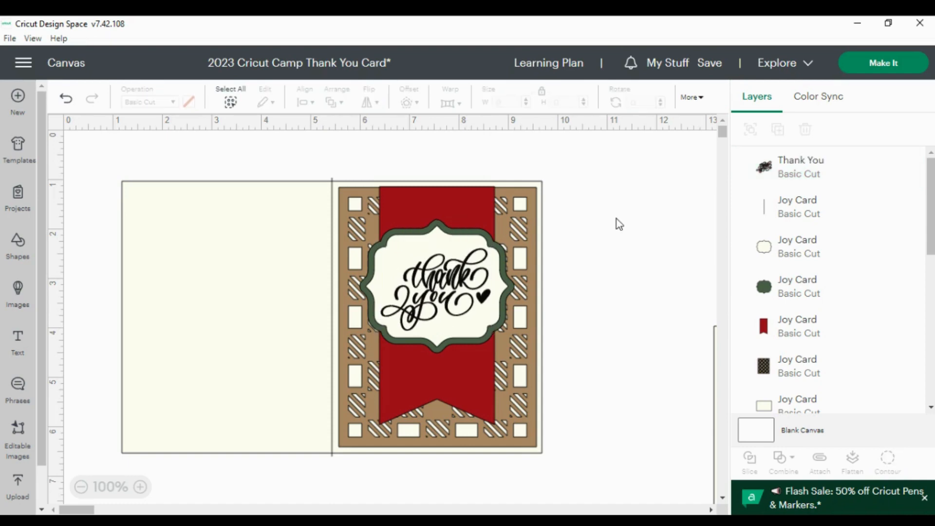
click(439, 288)
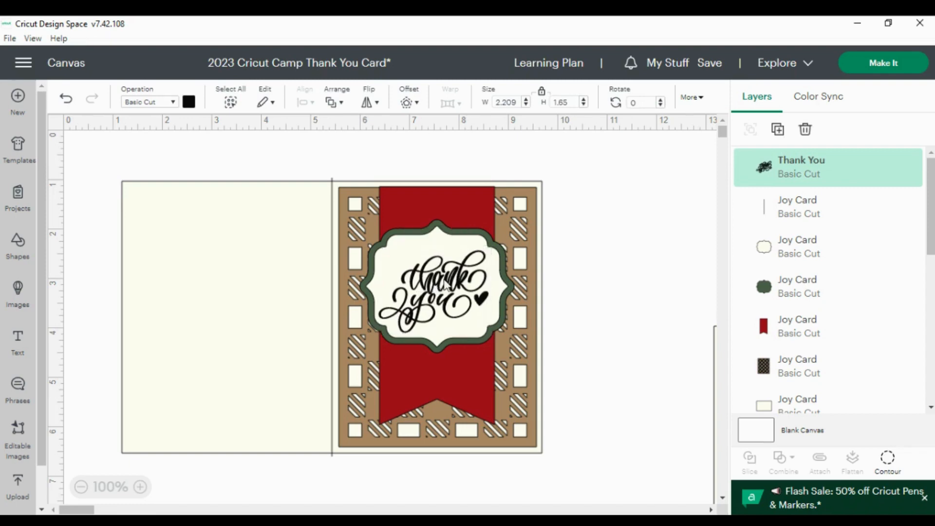
click(584, 256)
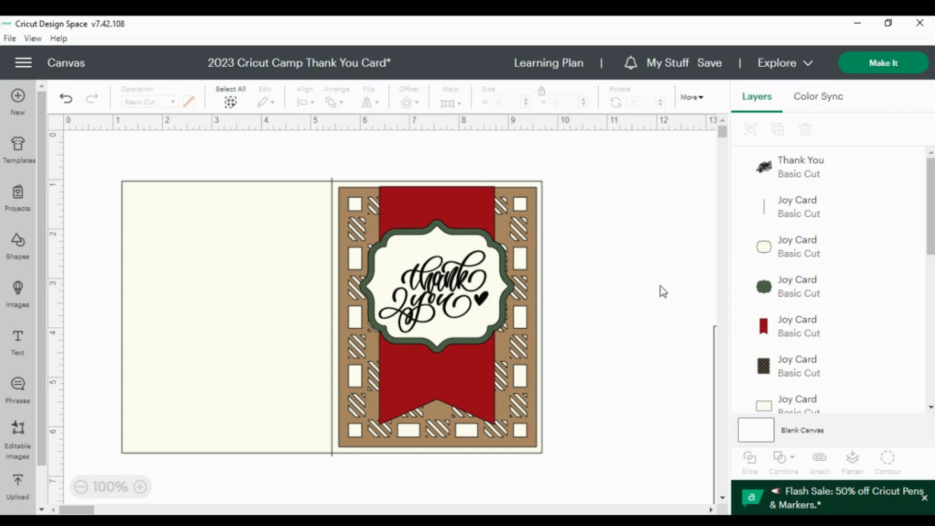
Flatten the thank-you image together with the cream label into a single Print Then Cut layer
click(810, 173)
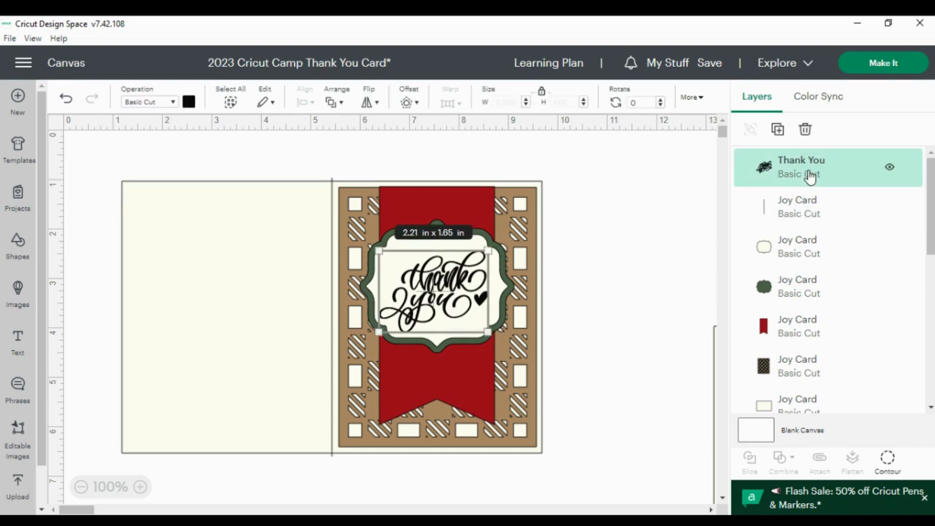
shift+click(803, 252)
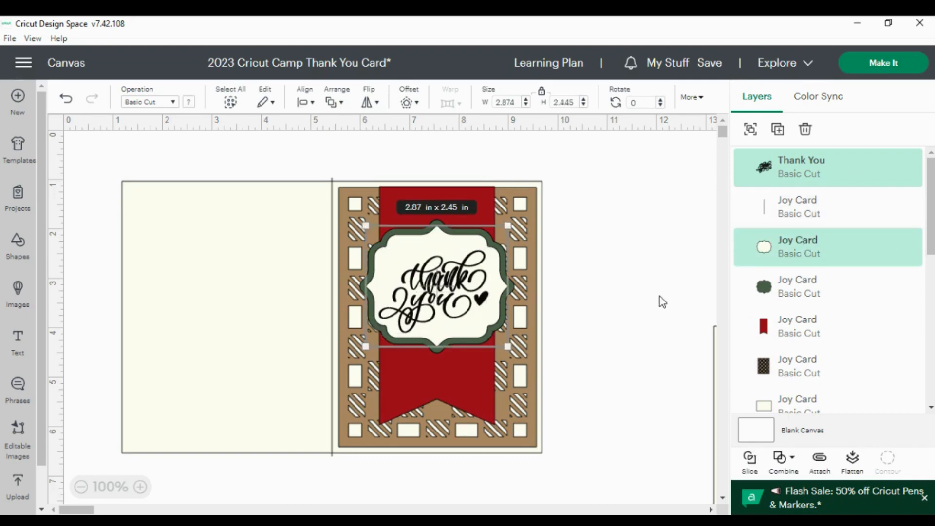
click(853, 461)
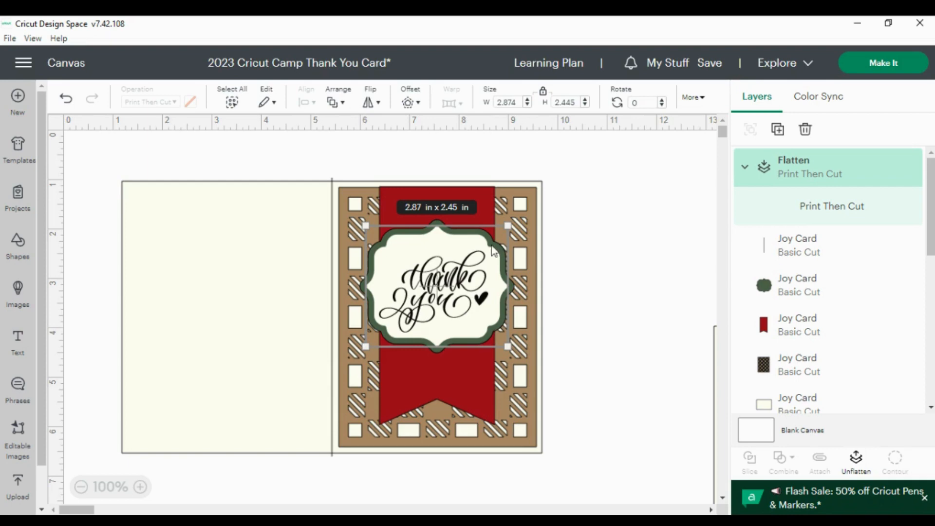
click(617, 234)
Change the colour of the green label frame to gold
click(481, 213)
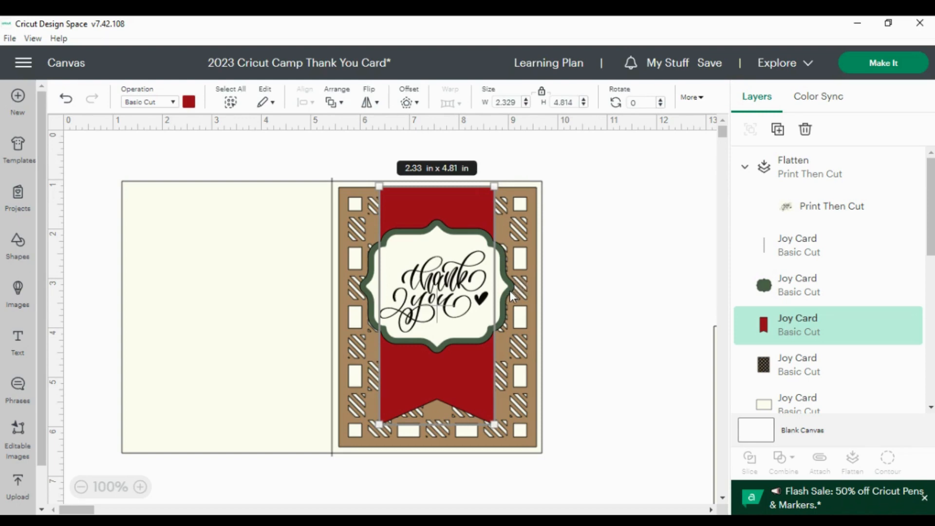
click(809, 288)
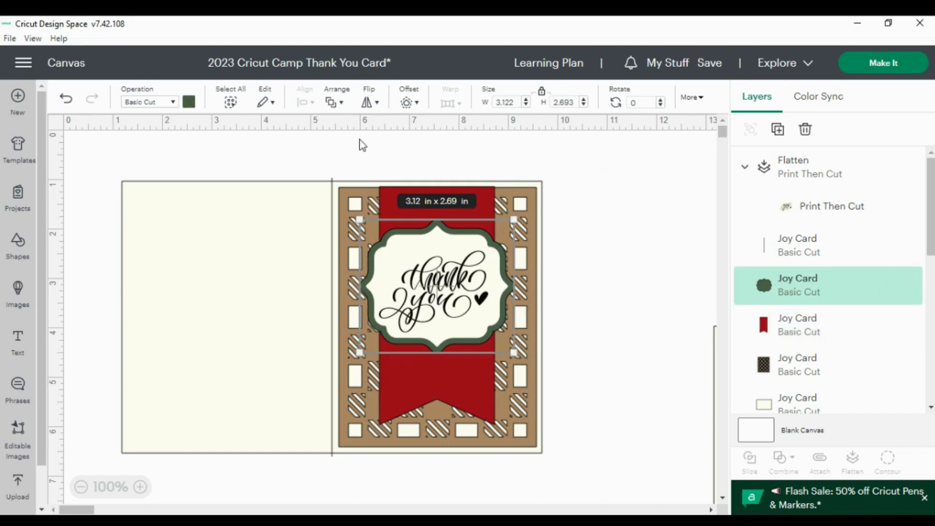
click(190, 103)
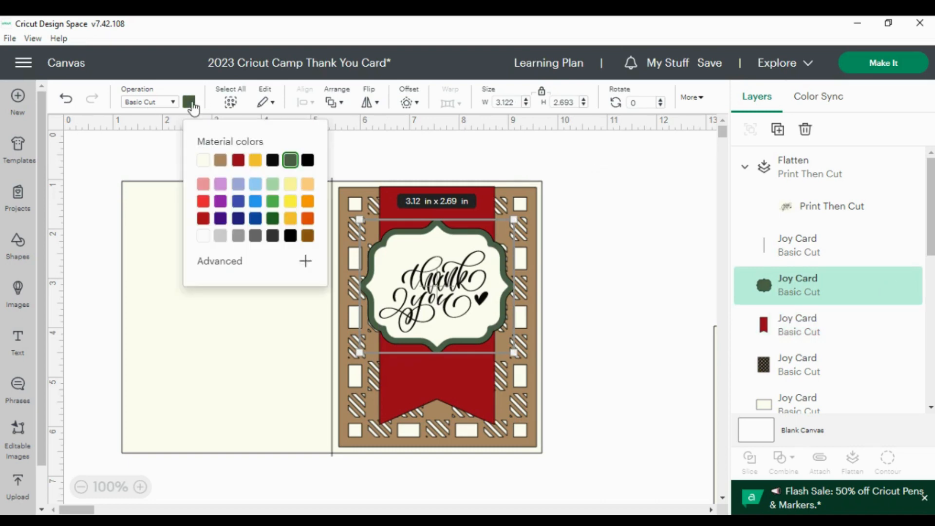
click(291, 219)
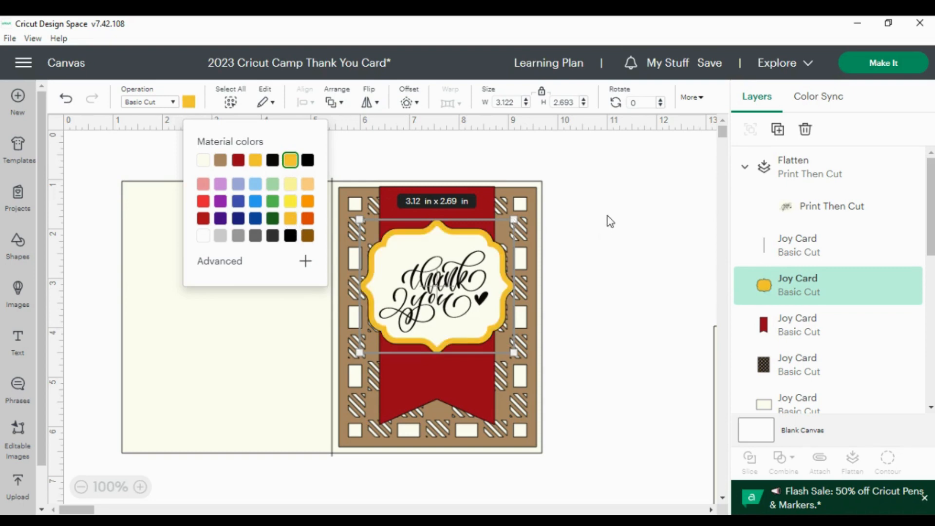
click(611, 221)
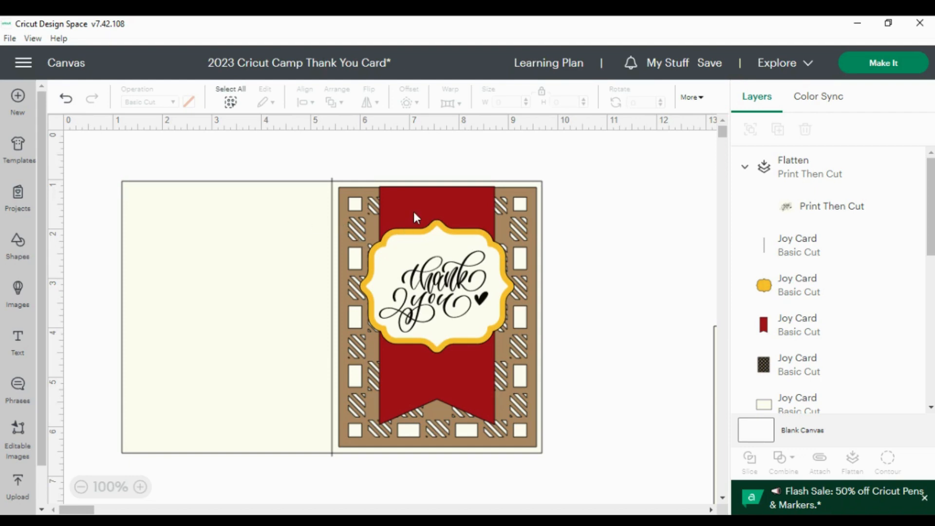
Set the card base's position to X 1 and Y 1
click(254, 211)
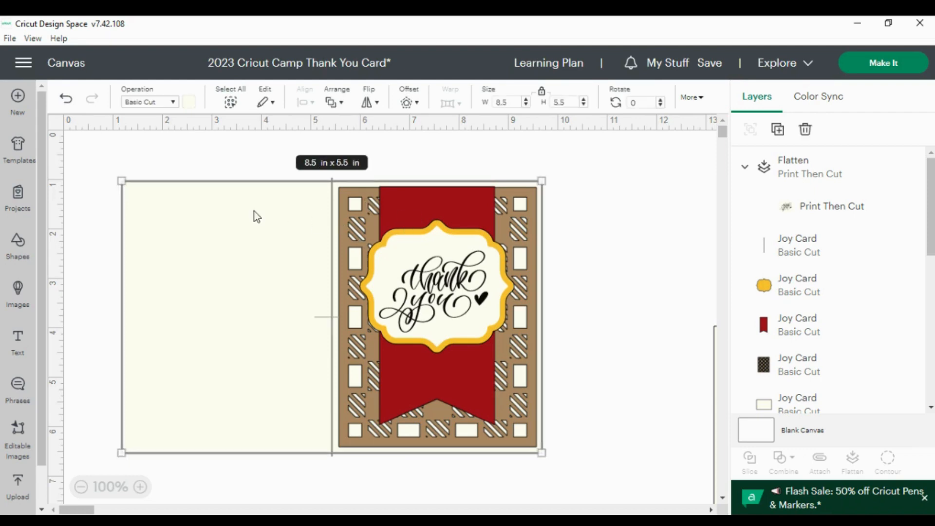
click(701, 99)
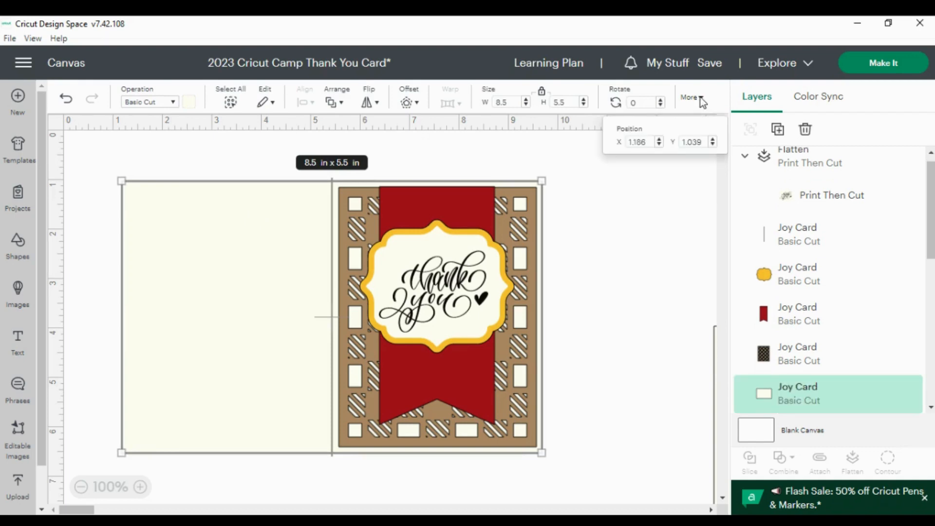
click(647, 141)
key(BackSpace)
key(BackSpace)
key(BackSpace)
text(1)
key(Tab)
text(1)
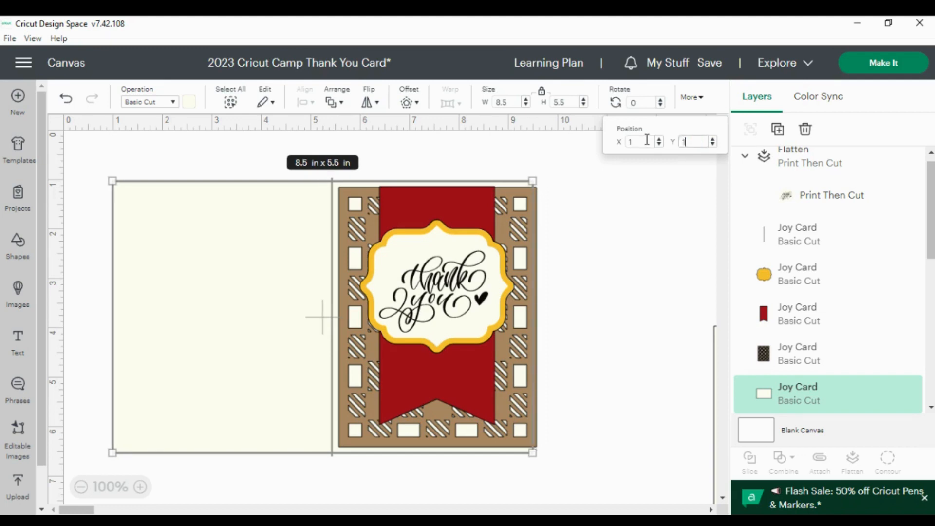
key(Return)
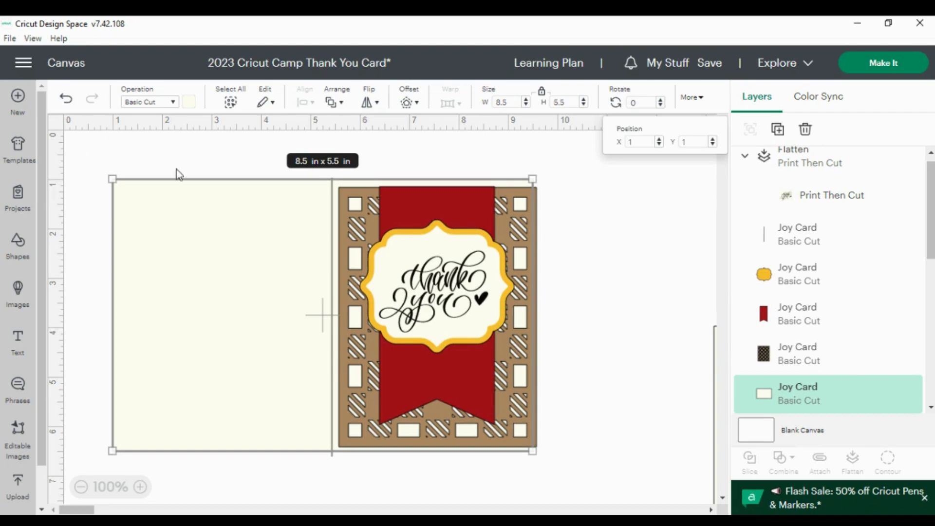
Select the score line with the card base and centre it on the card with Align Center
click(332, 227)
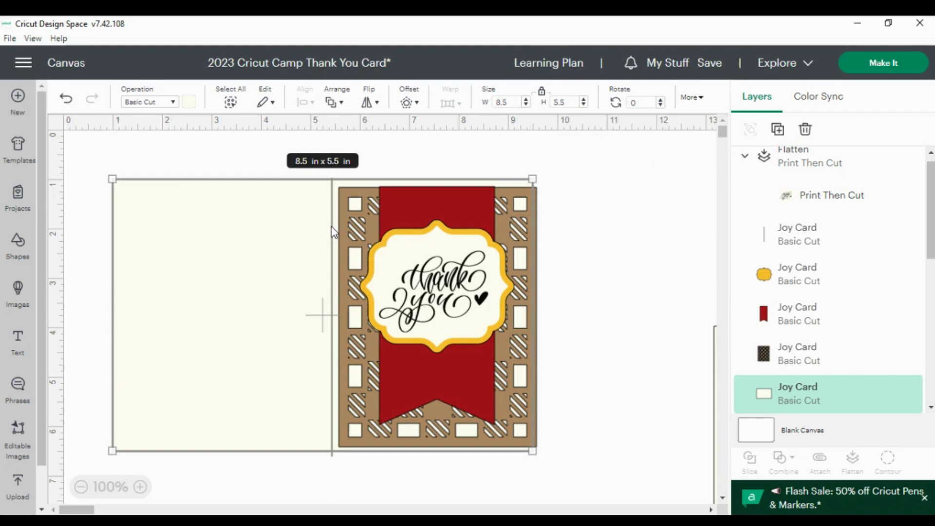
click(786, 233)
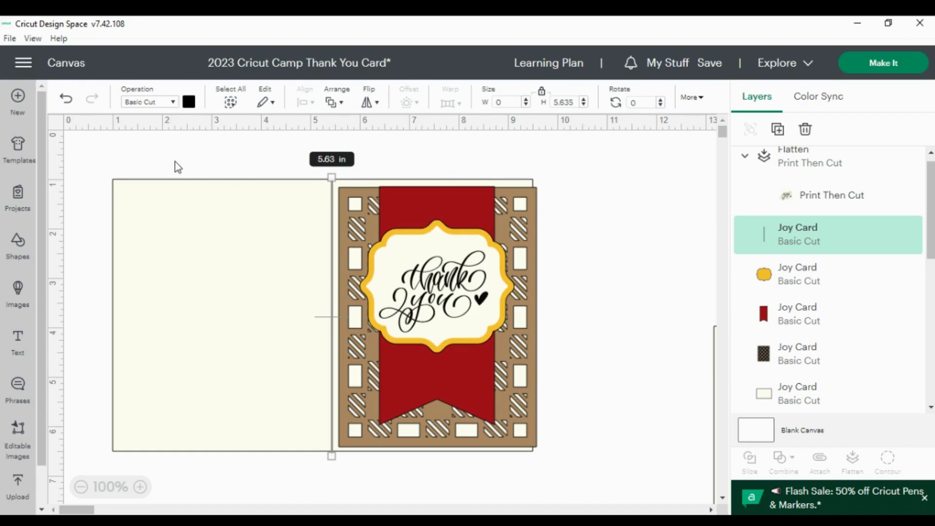
drag(115, 168, 186, 231)
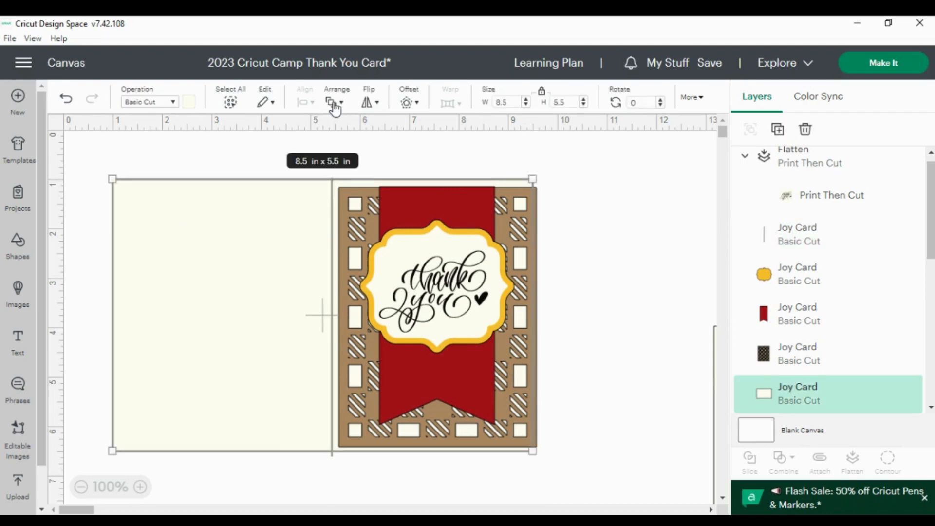
shift+click(793, 248)
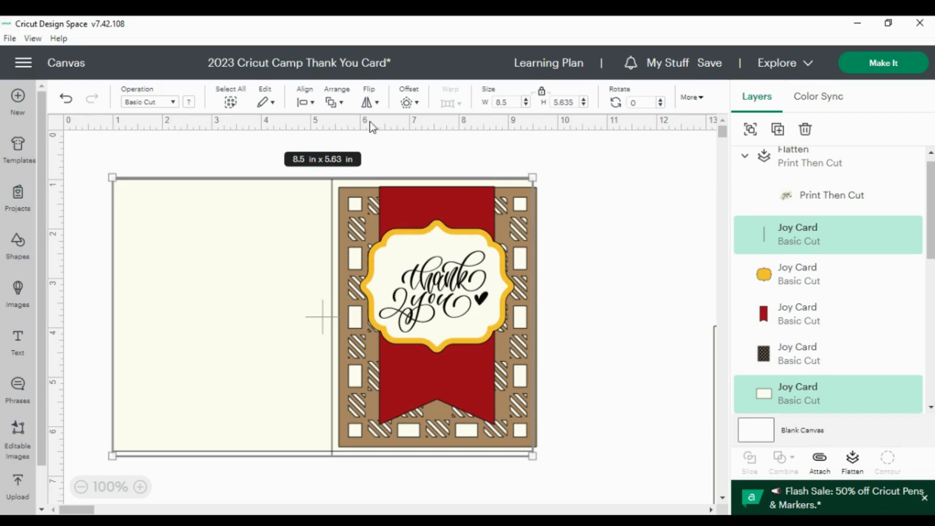
click(305, 104)
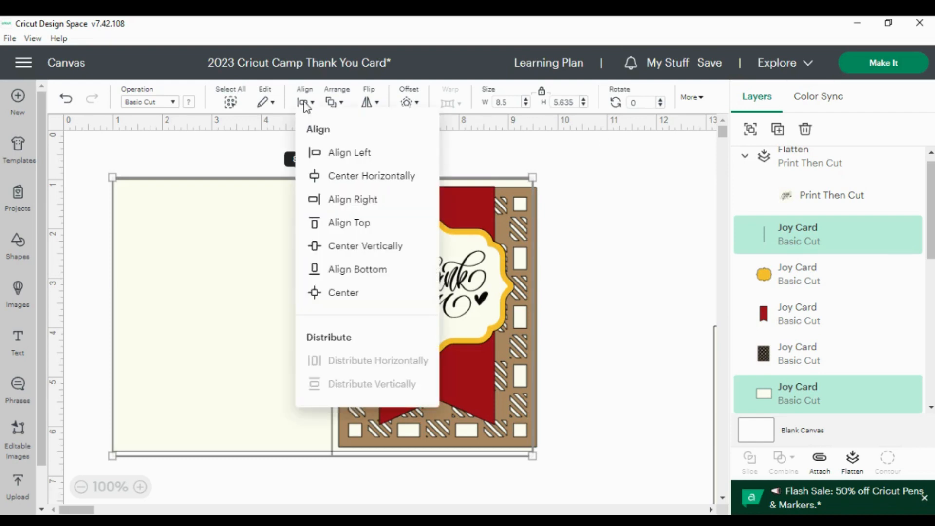
click(341, 295)
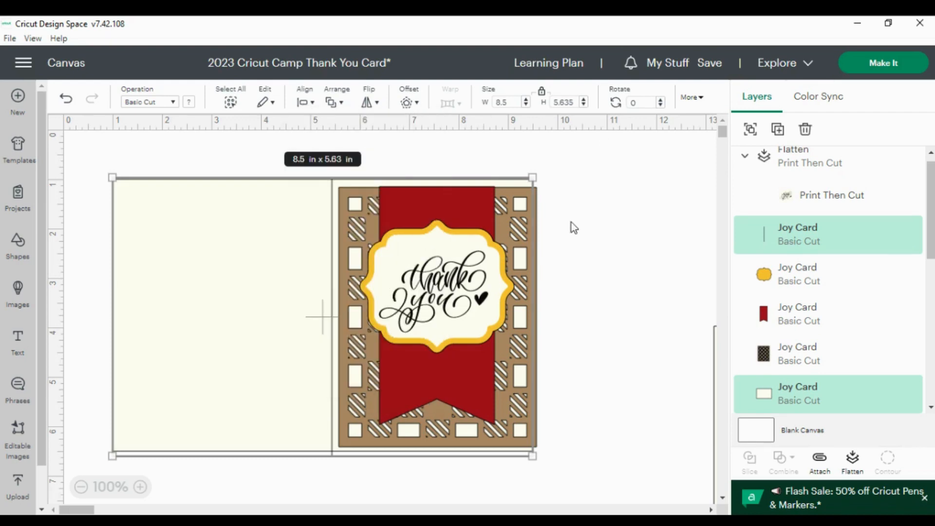
click(621, 205)
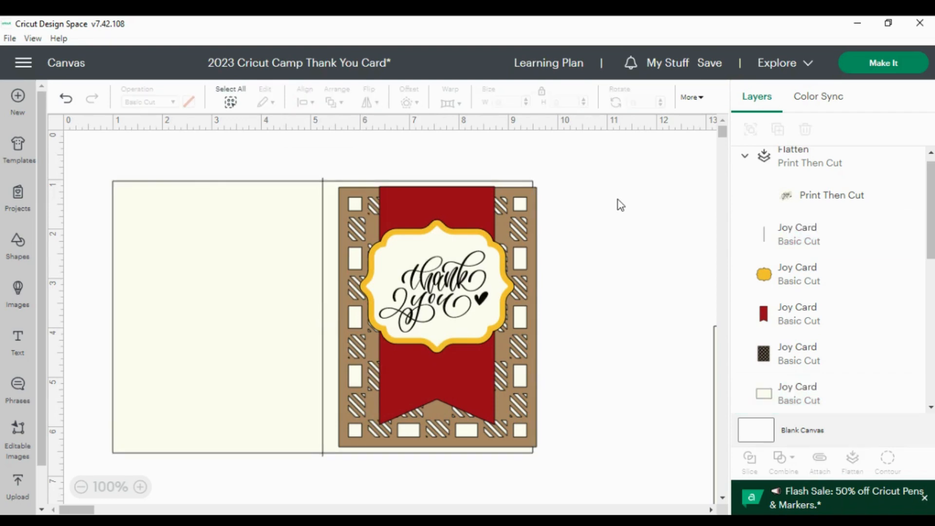
Set the score line's height to 5.5 in
click(322, 291)
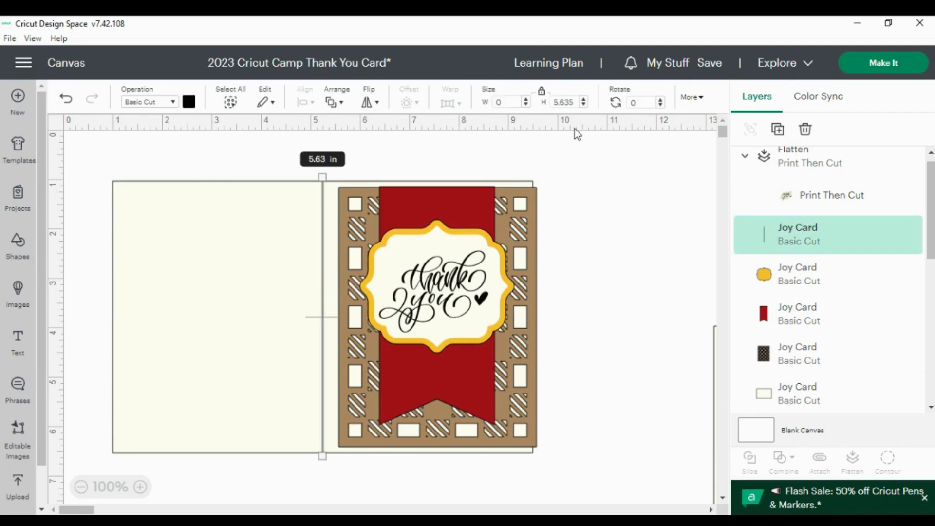
click(575, 104)
key(BackSpace)
key(BackSpace)
key(BackSpace)
text(5)
key(Tab)
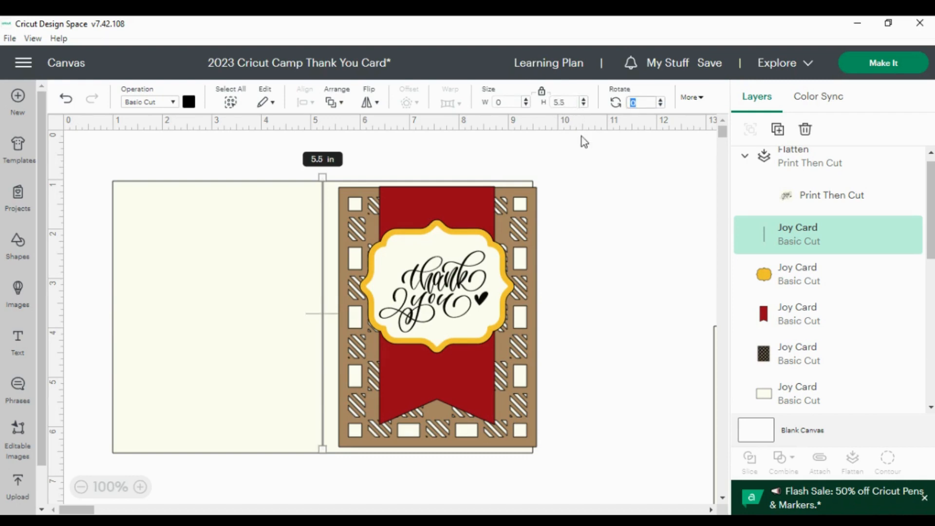
click(485, 147)
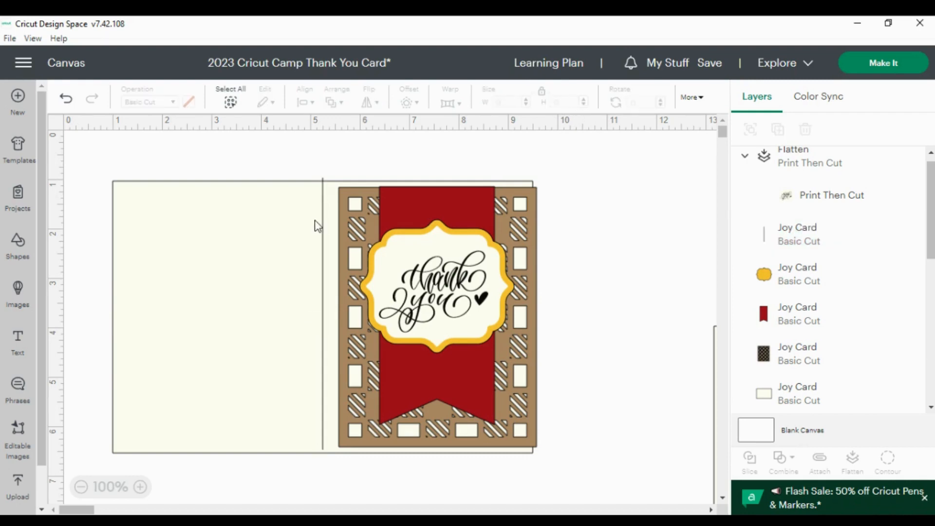
Select the score line and card base together and centre them again with Align Center
click(323, 229)
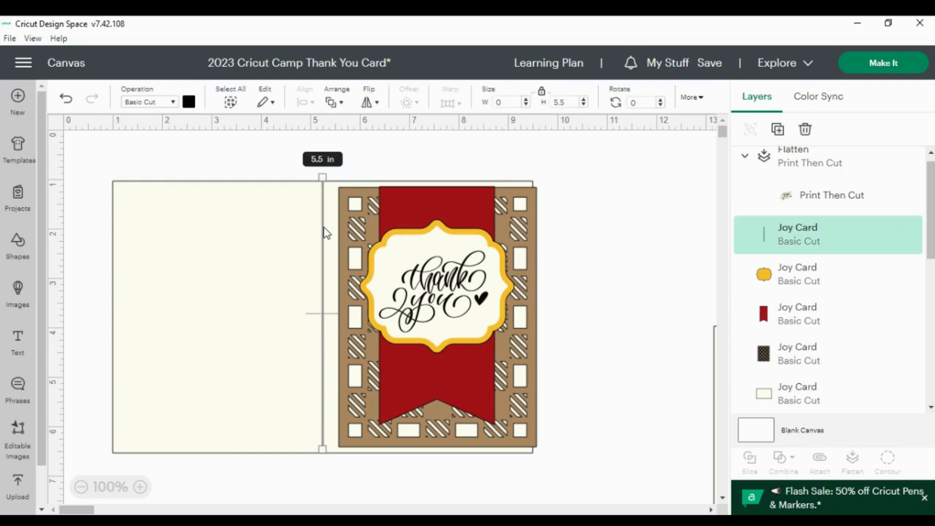
click(252, 257)
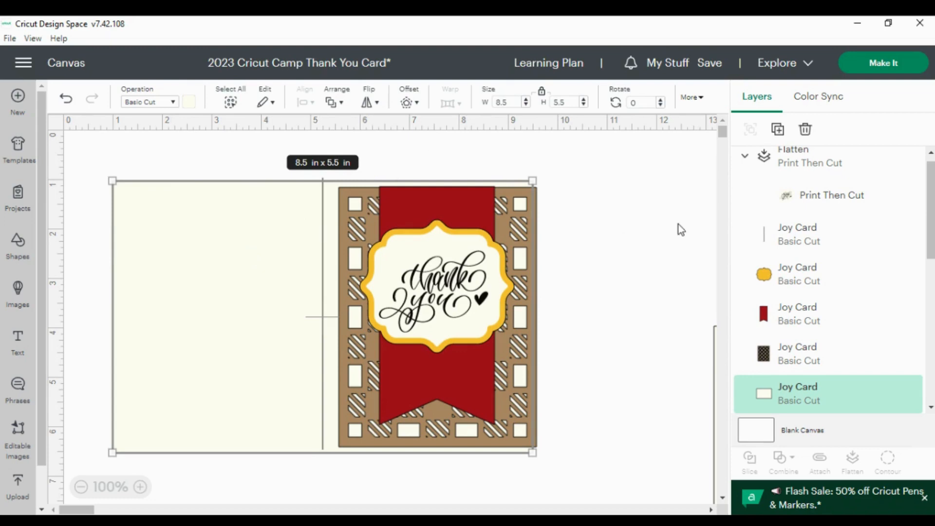
shift+click(789, 246)
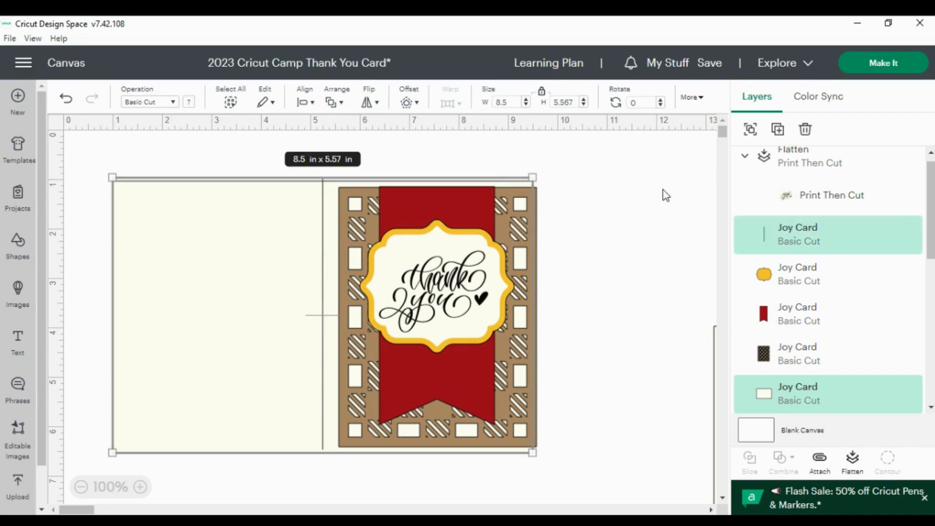
click(305, 103)
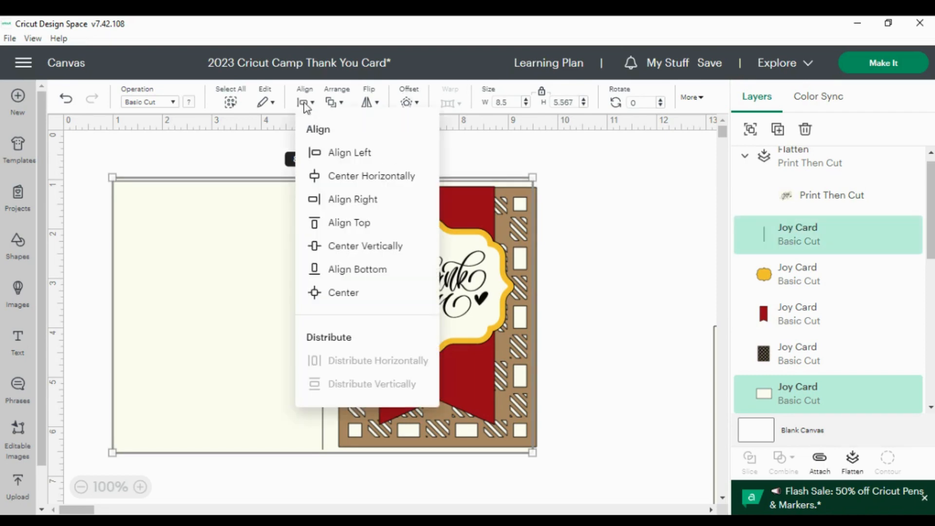
click(343, 294)
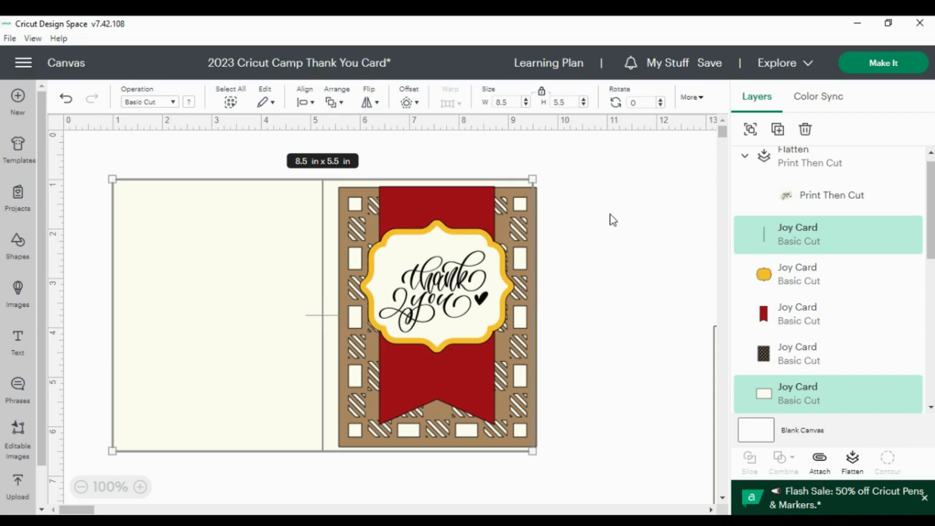
Attach the score line to the card base and send the attached group to the back
click(821, 463)
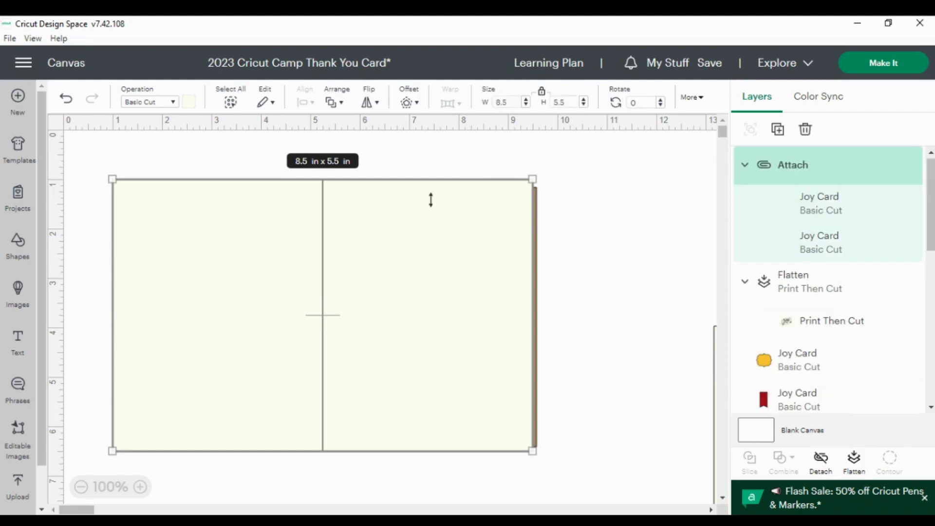
click(334, 104)
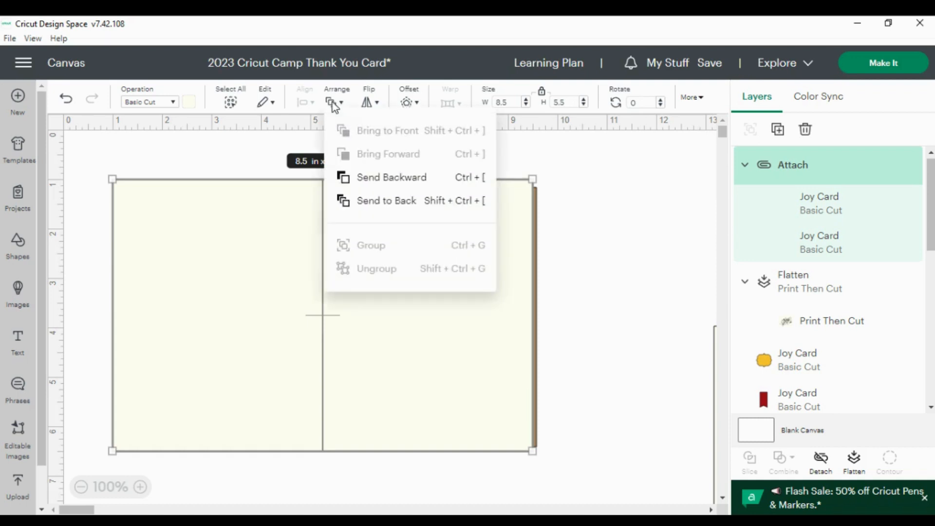
click(390, 201)
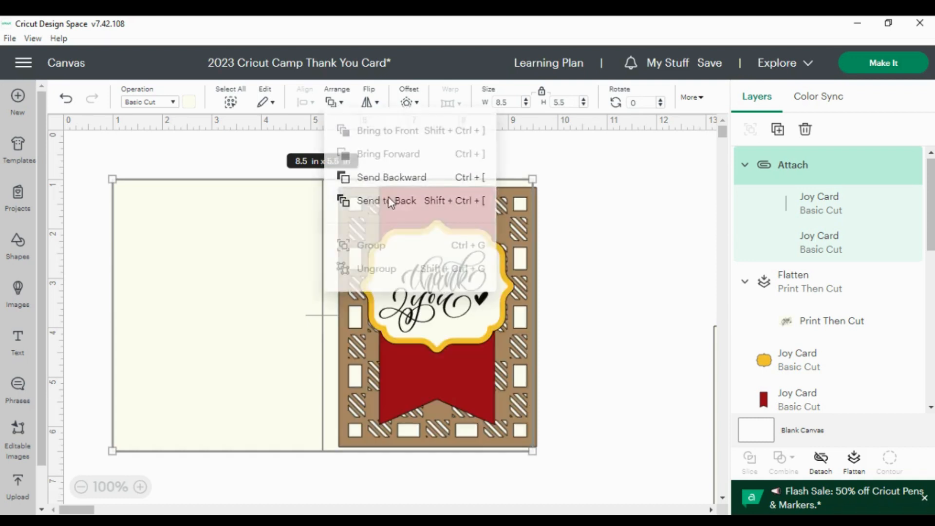
click(606, 218)
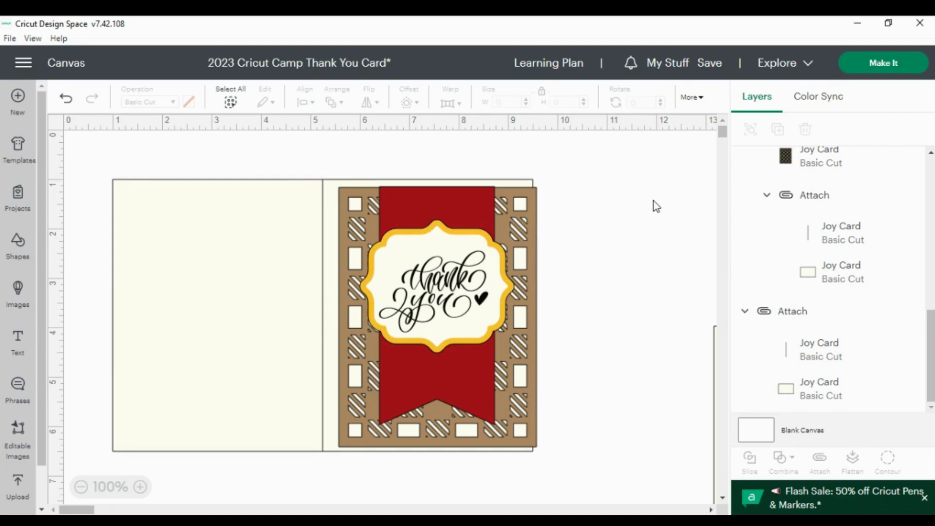